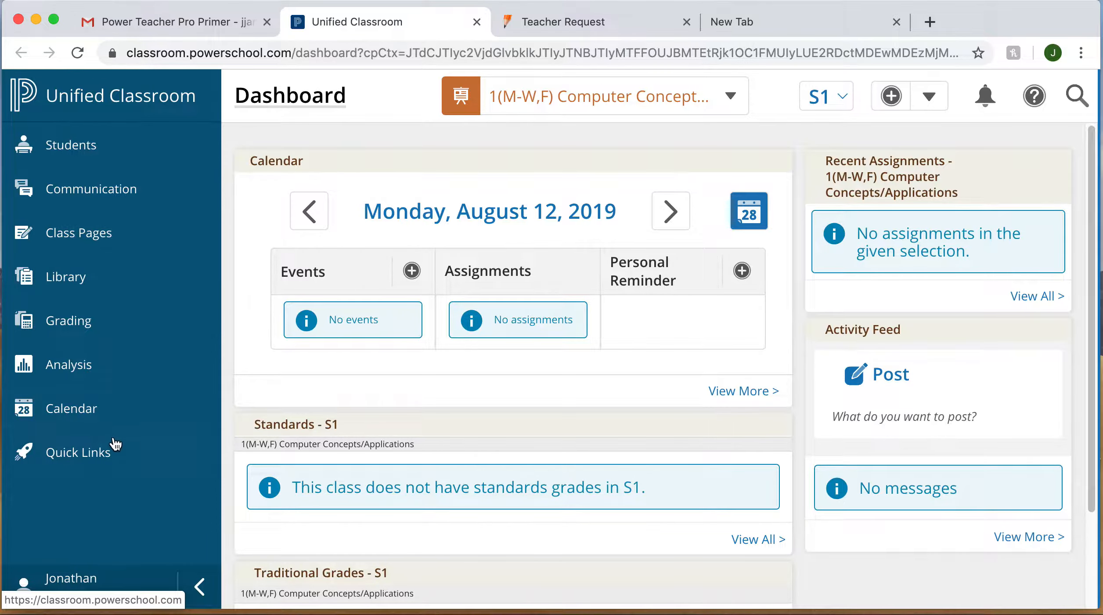
Step: Open the Digital Literacy class through the Learning My Classes quick link
left_click(110, 453)
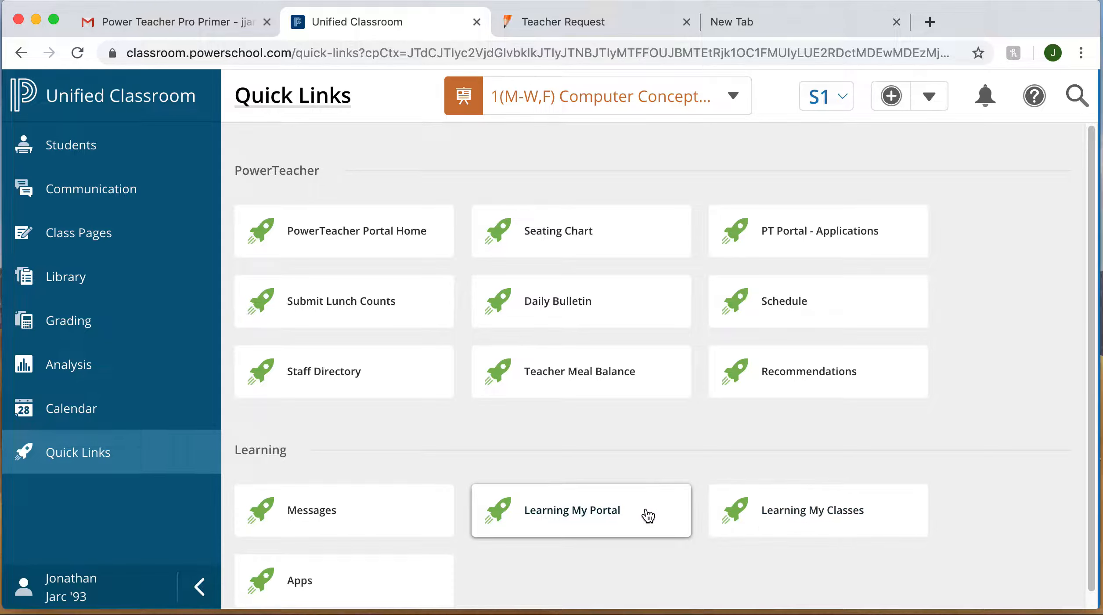
left_click(766, 514)
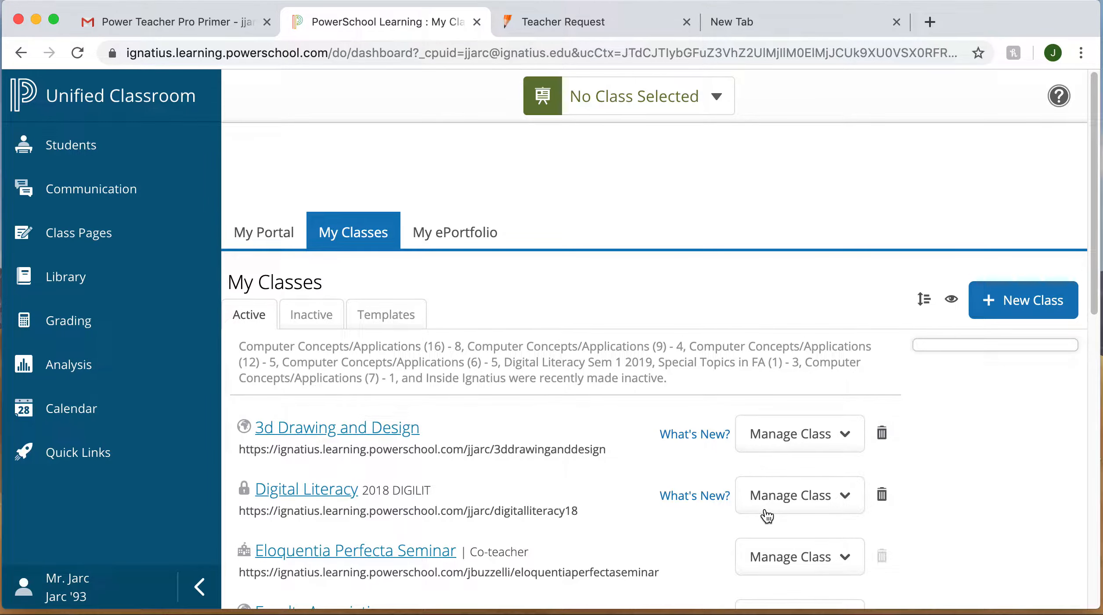
scroll(644, 472, "down", 3)
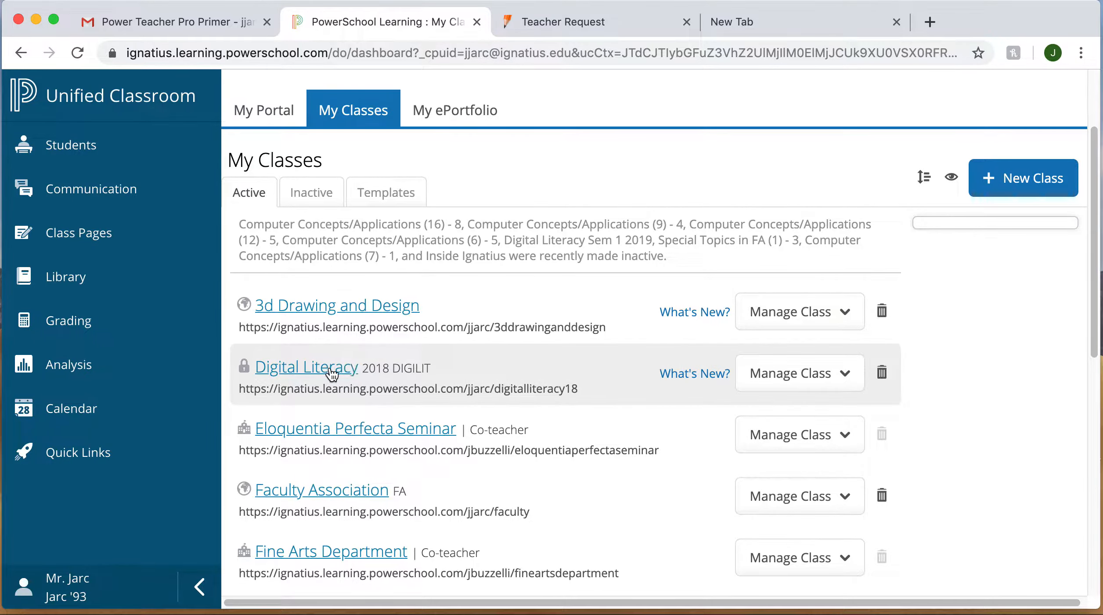
left_click(312, 374)
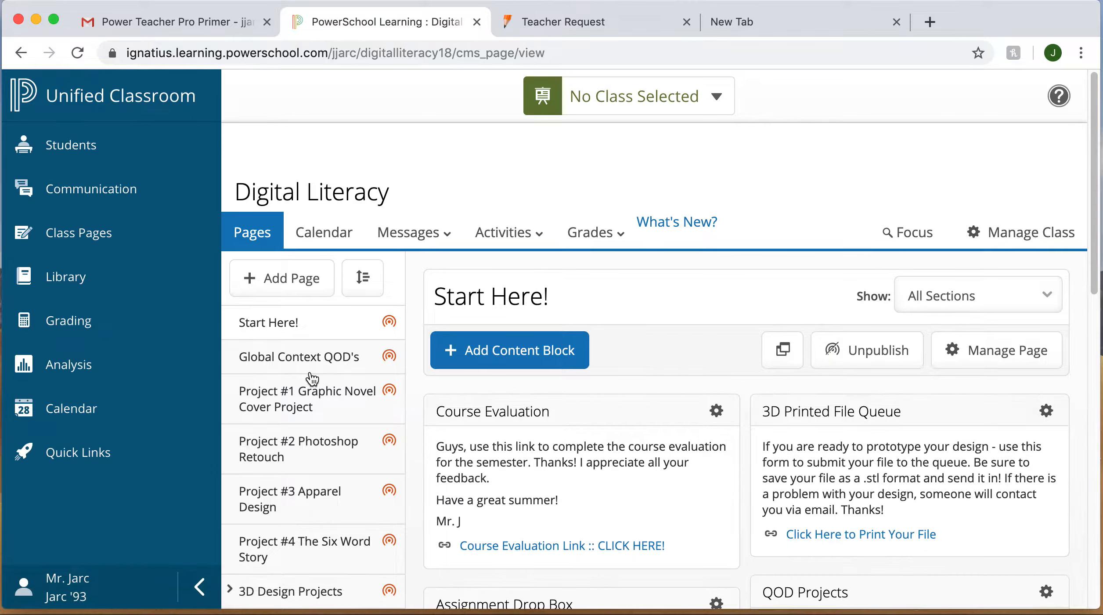
Step: Examine the Digital Literacy class's page list, start page content and available section filters
scroll(312, 379, "down", 5)
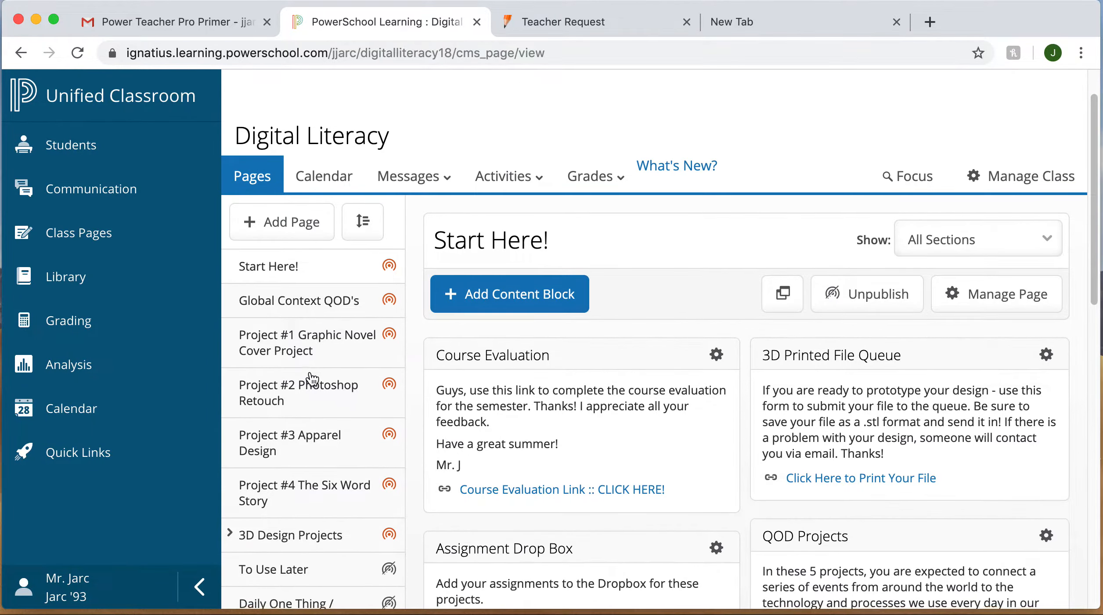
scroll(312, 379, "up", 3)
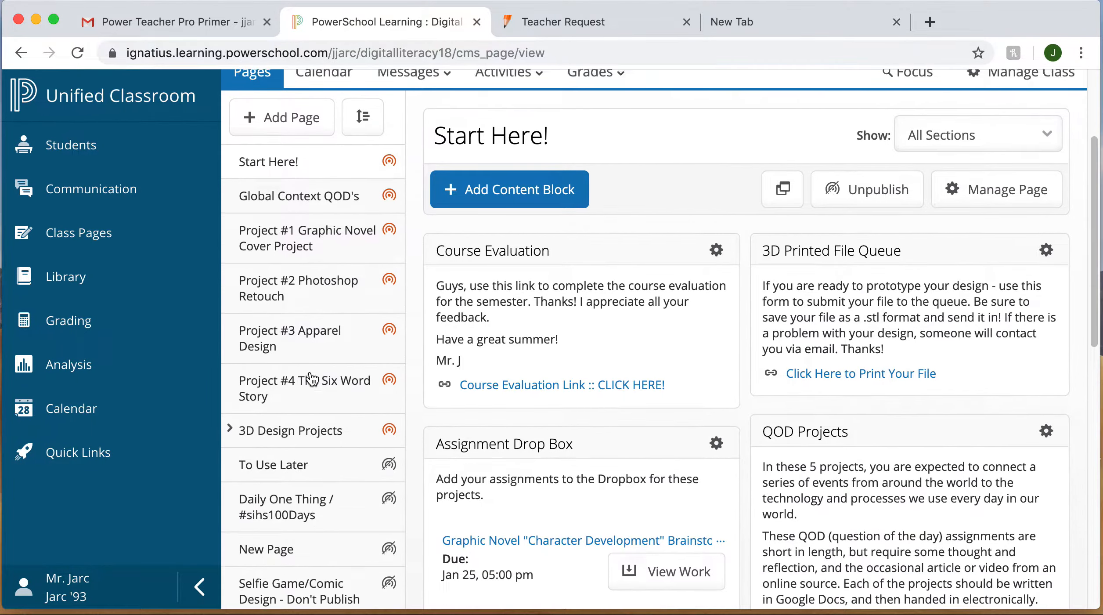
left_click(1022, 218)
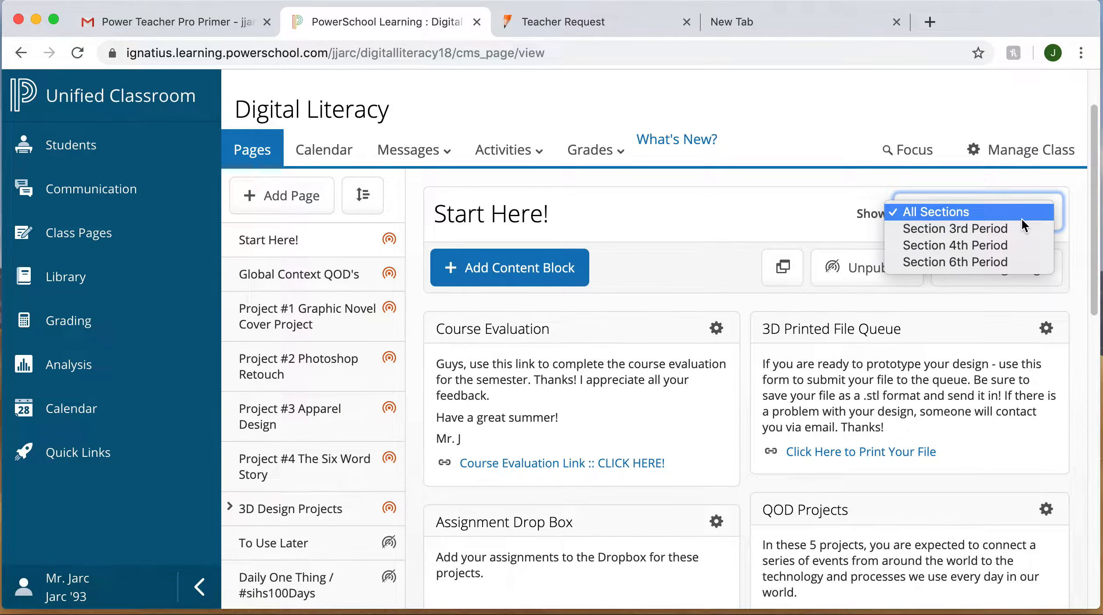
left_click(697, 209)
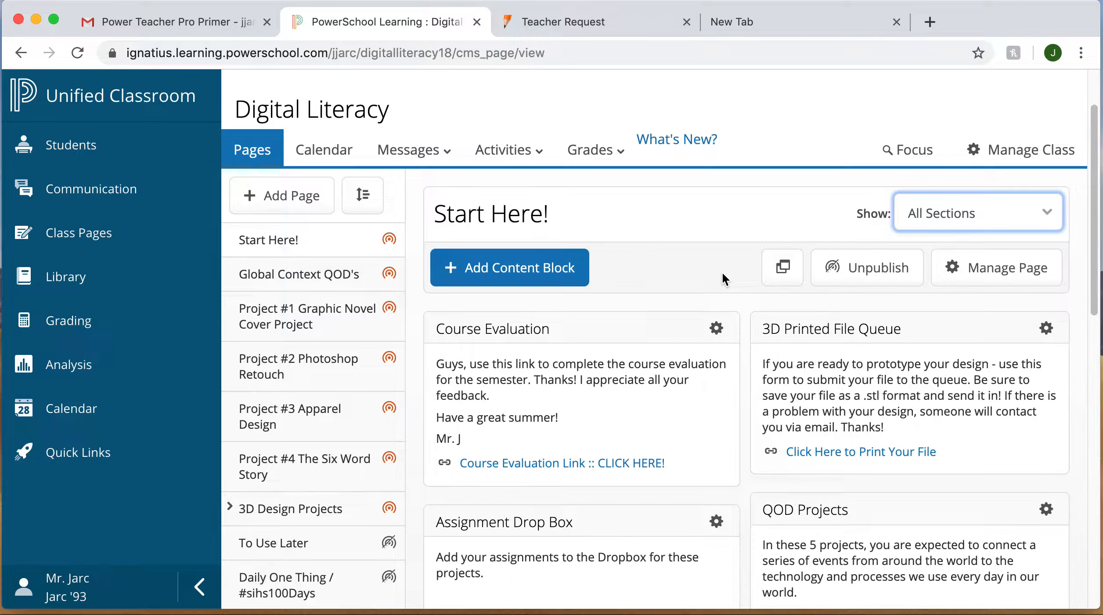
left_click(806, 167)
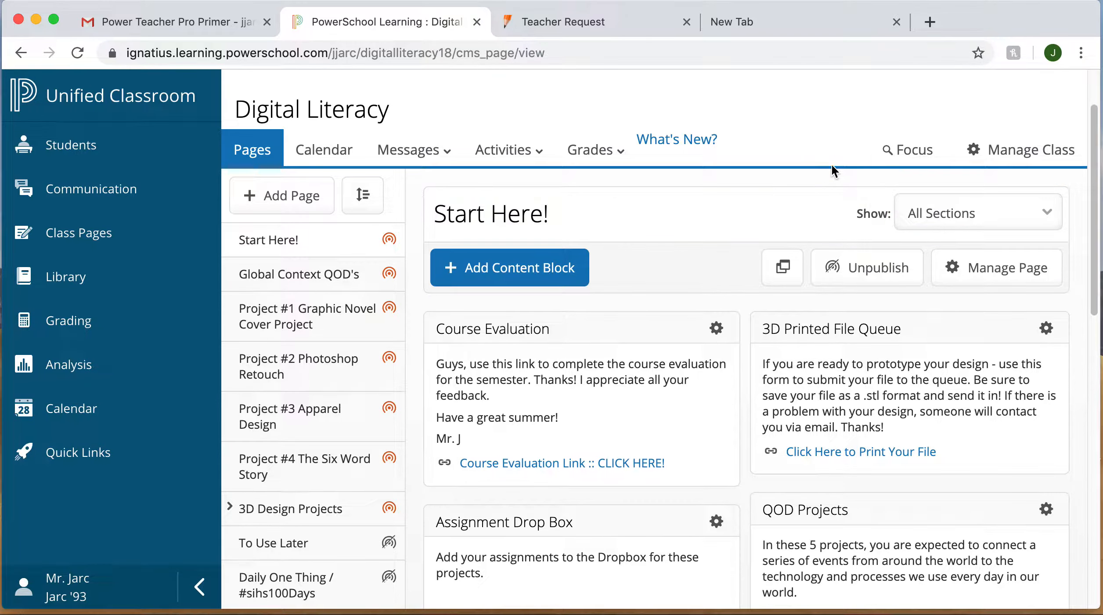
Step: Start saving the Digital Literacy class as a new class and review the content options for the copy
left_click(989, 166)
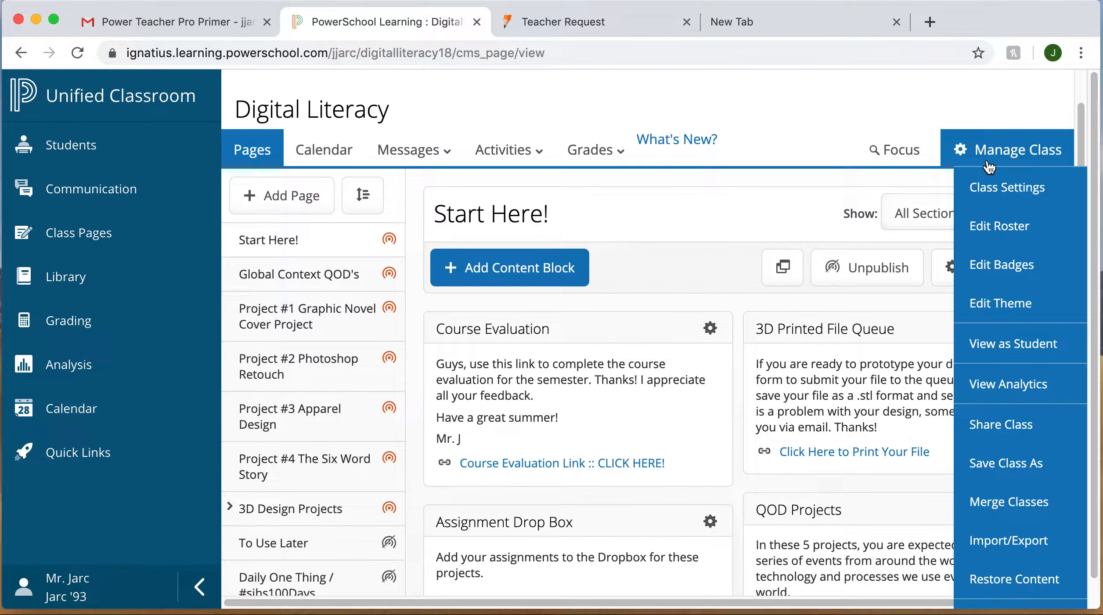
left_click(988, 474)
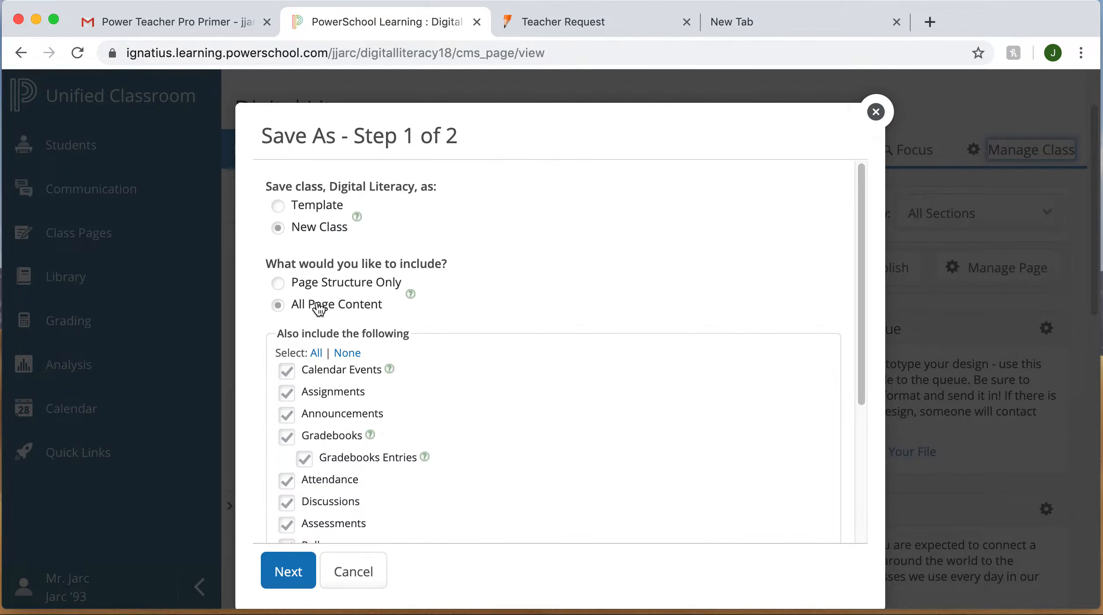
scroll(361, 311, "down", 1)
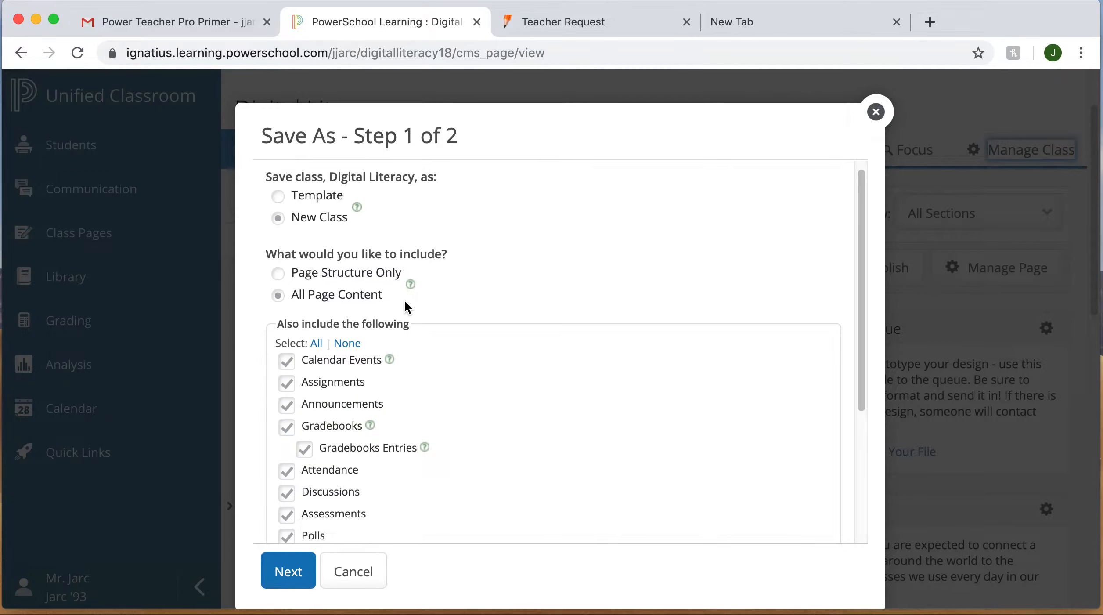
scroll(404, 300, "down", 2)
scroll(404, 299, "up", 2)
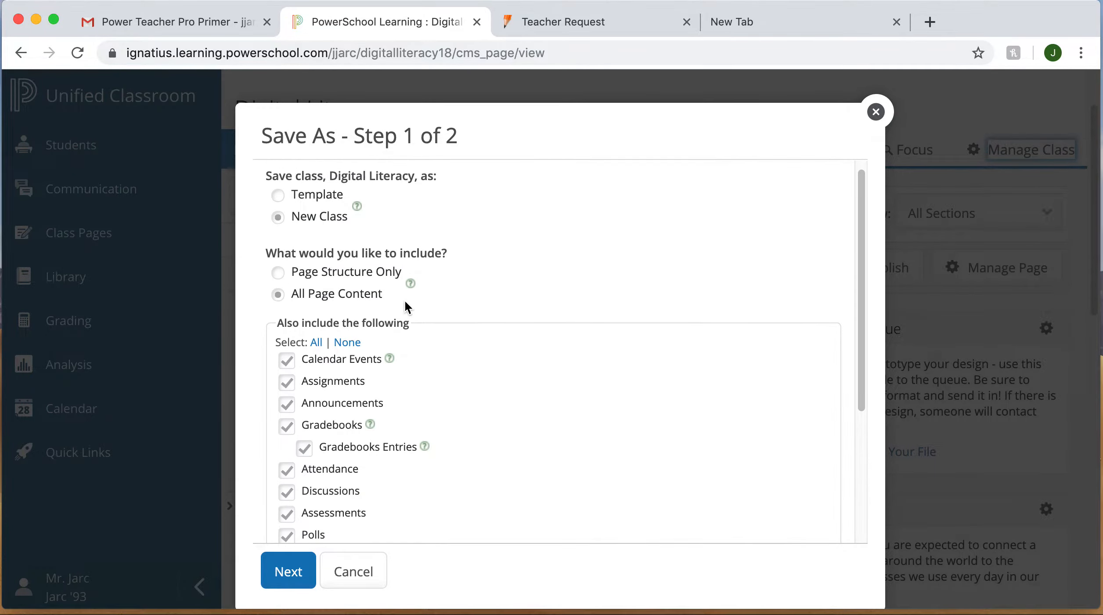
scroll(404, 302, "down", 3)
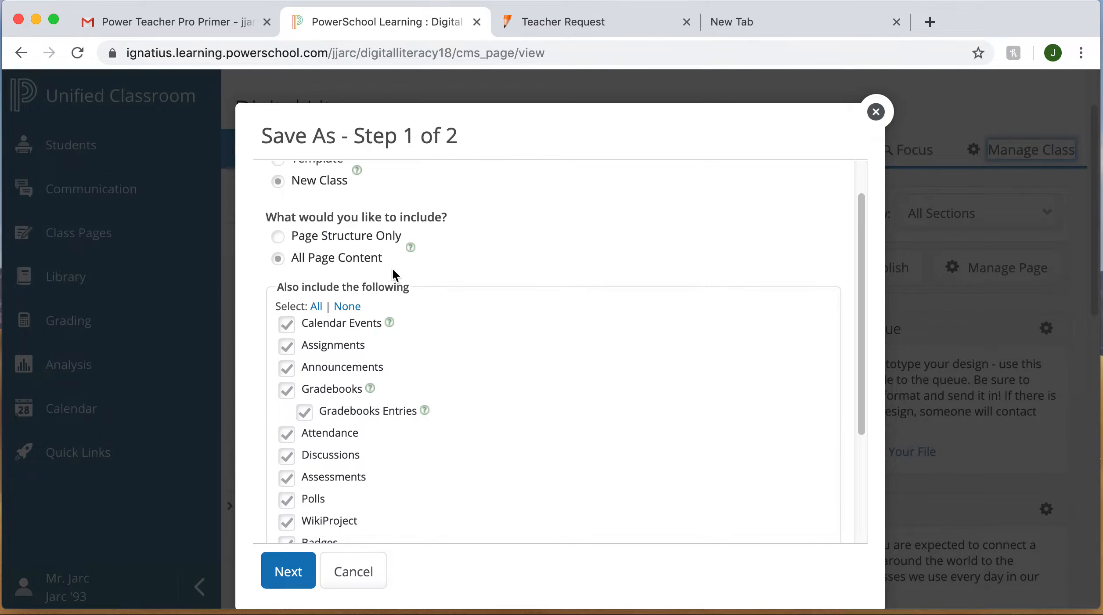
scroll(255, 299, "down", 4)
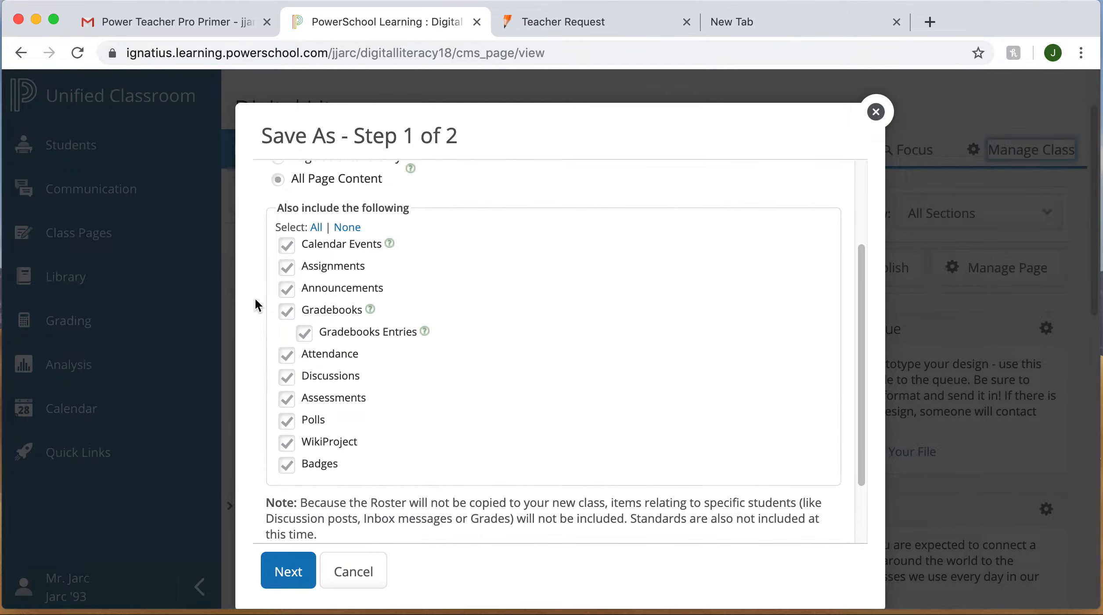
Step: Exclude all additional items except Assignments and Assessments from the class copy, and continue to the class details
left_click(287, 249)
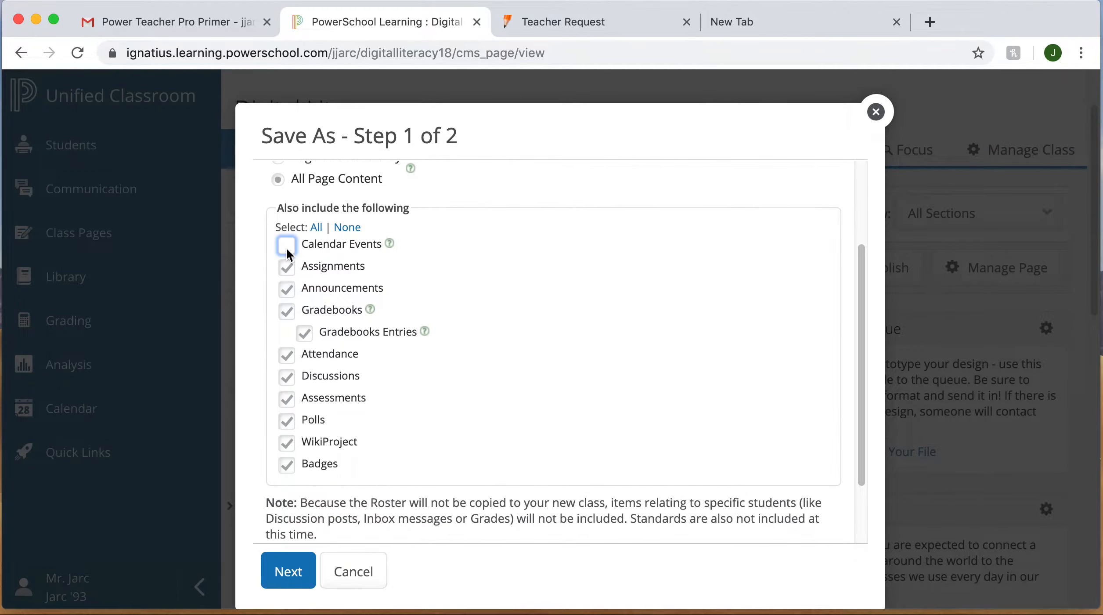
left_click(287, 292)
left_click(287, 314)
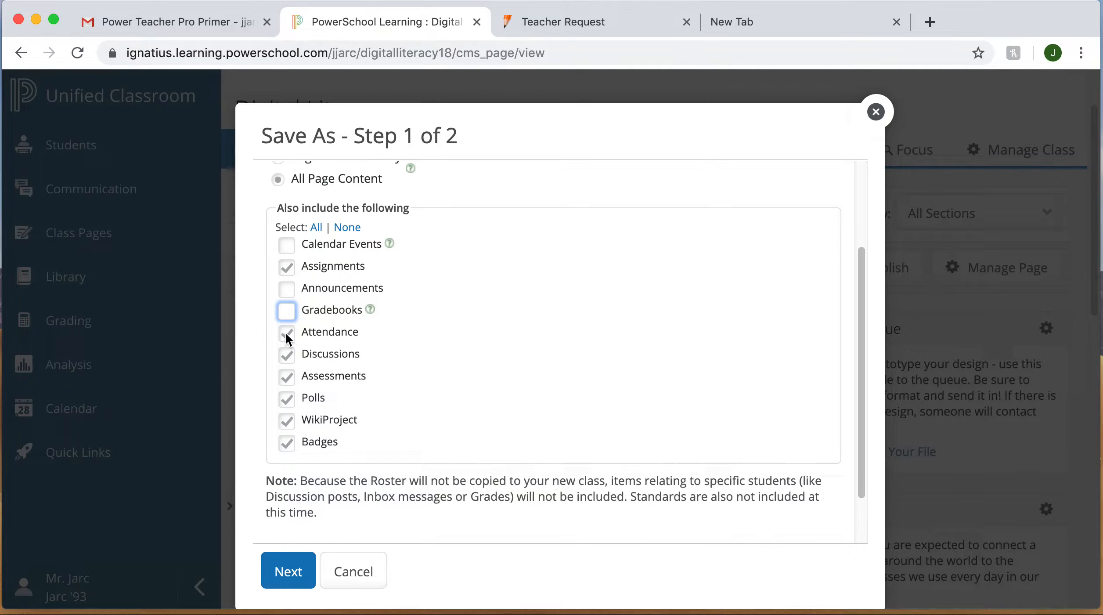
left_click(287, 336)
left_click(286, 358)
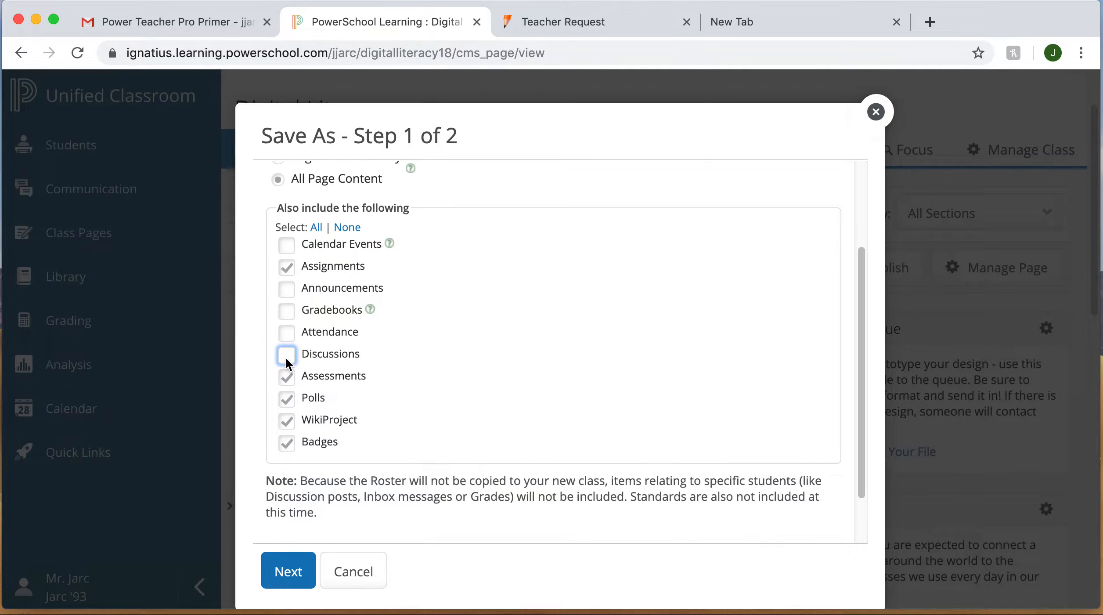
left_click(287, 378)
left_click(286, 378)
left_click(286, 403)
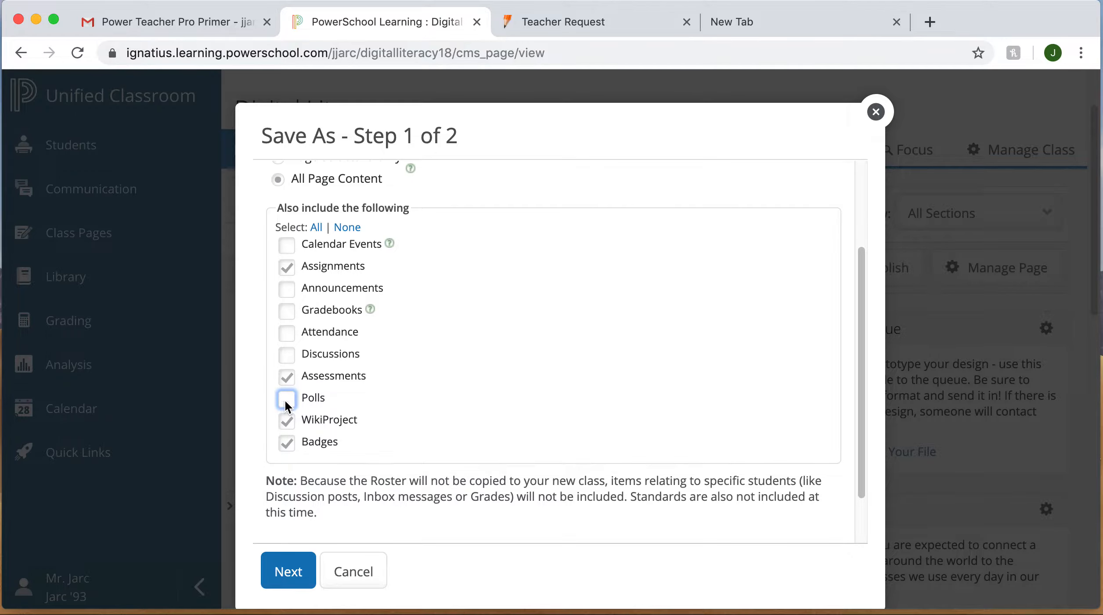
left_click(286, 422)
left_click(295, 441)
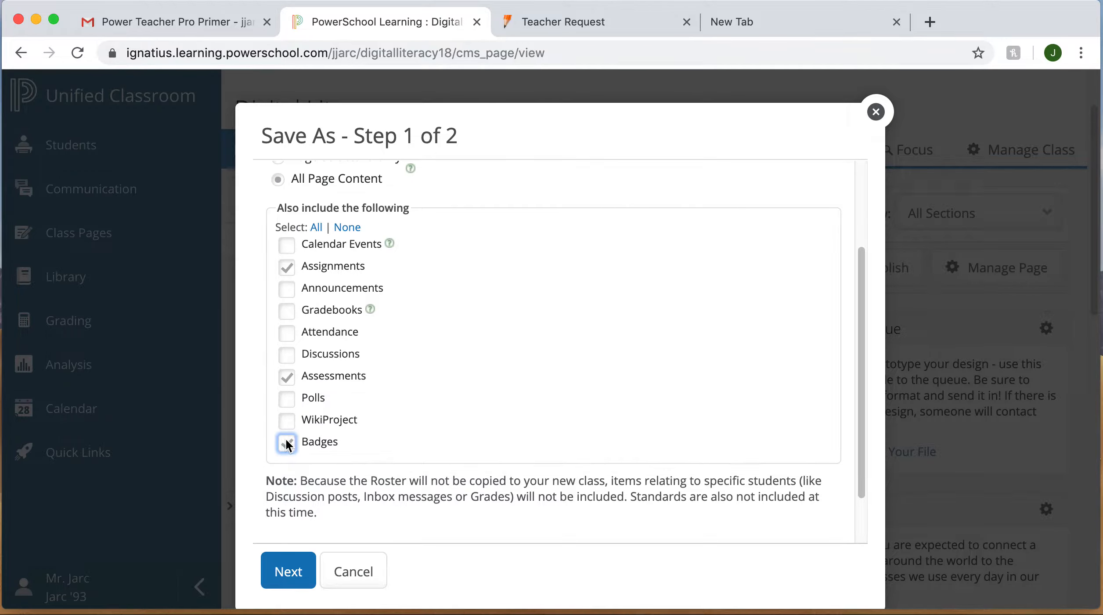
left_click(386, 380)
left_click(295, 575)
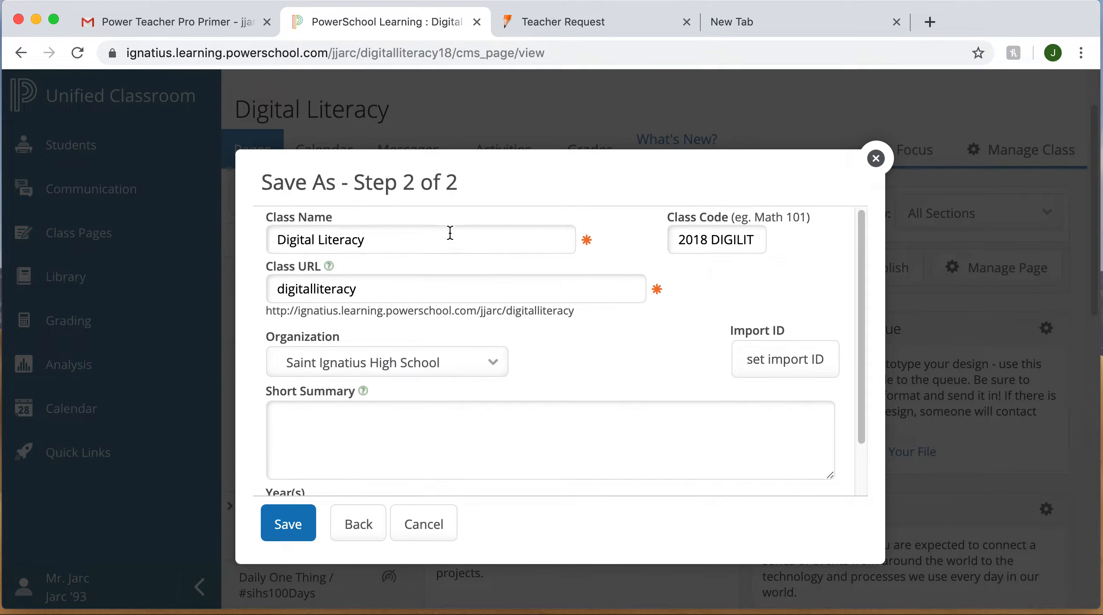
Step: Name the new class "Digital Literacy Sem 1 19" and save it
left_click(448, 234)
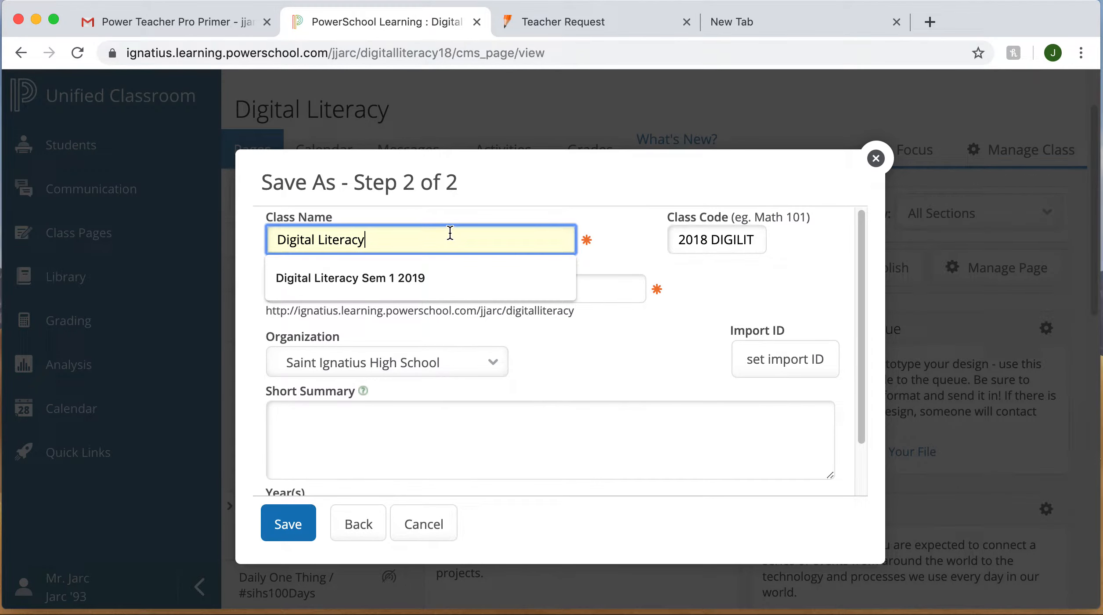
left_click(432, 278)
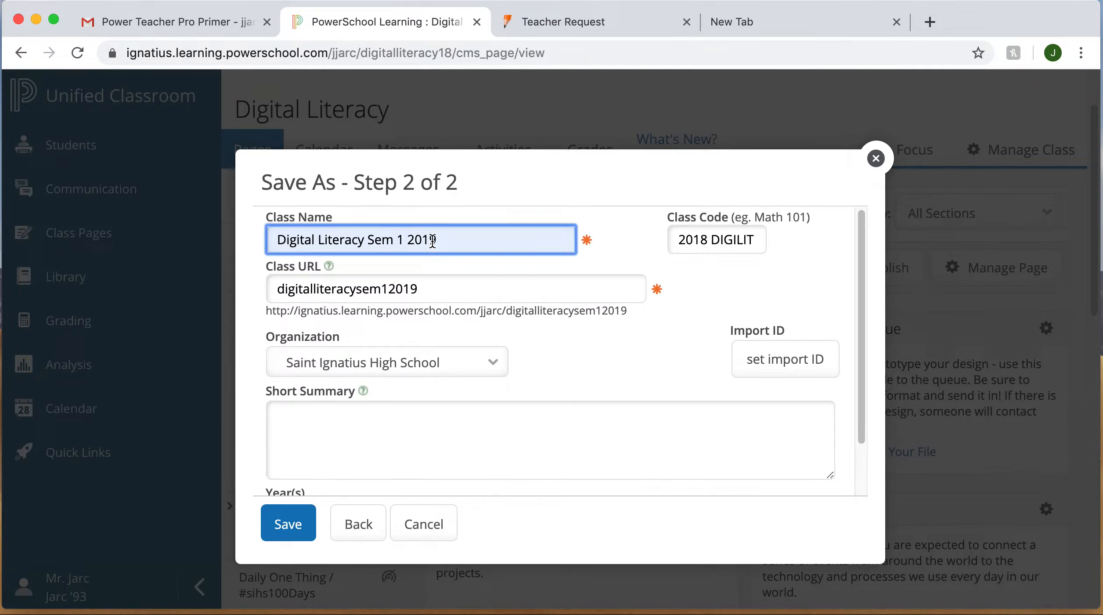
left_click(432, 240)
key("BackSpace")
key("BackSpace")
key("BackSpace")
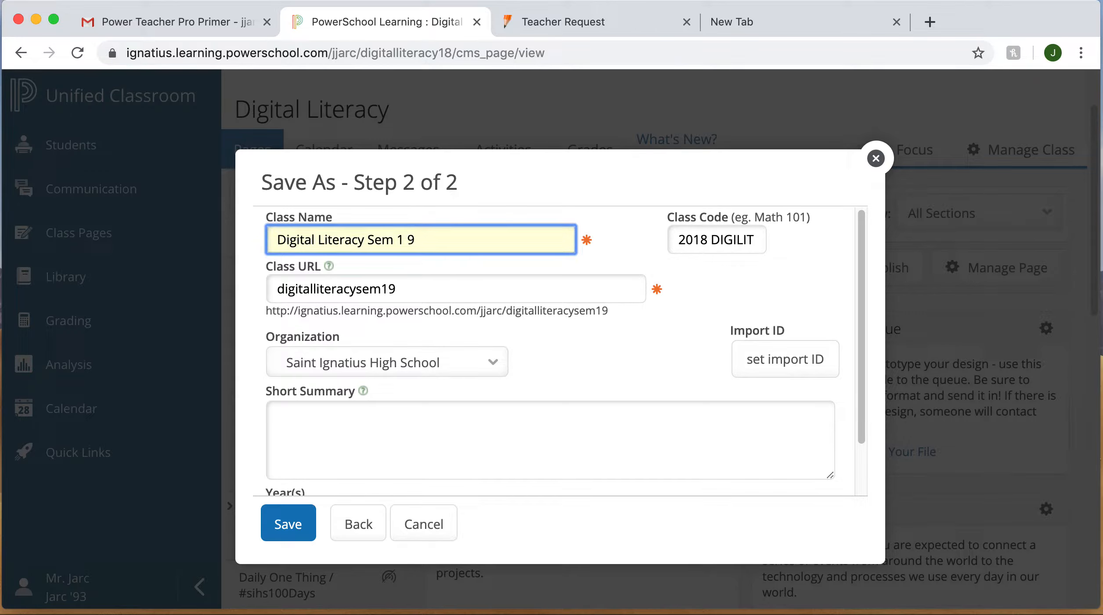
type("1")
left_click_drag(862, 413, 853, 471)
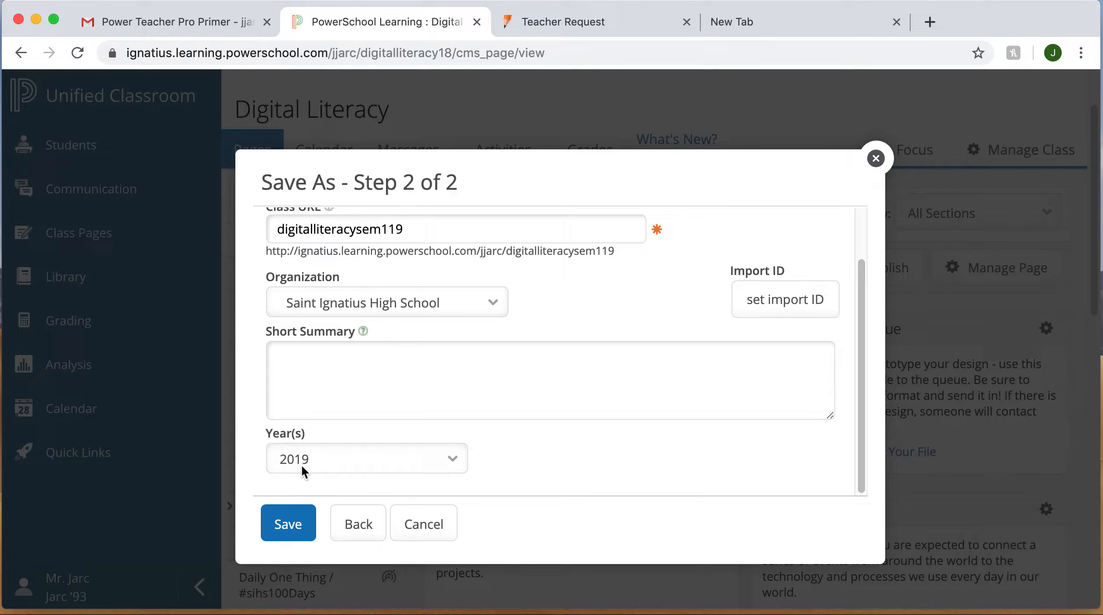
left_click(288, 521)
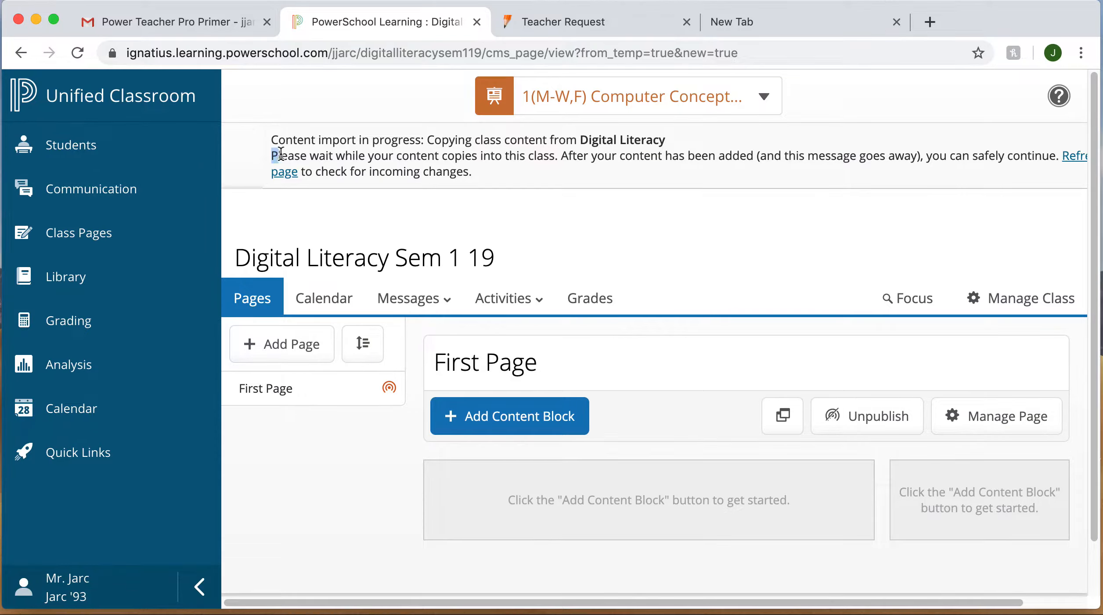
left_click_drag(271, 154, 442, 152)
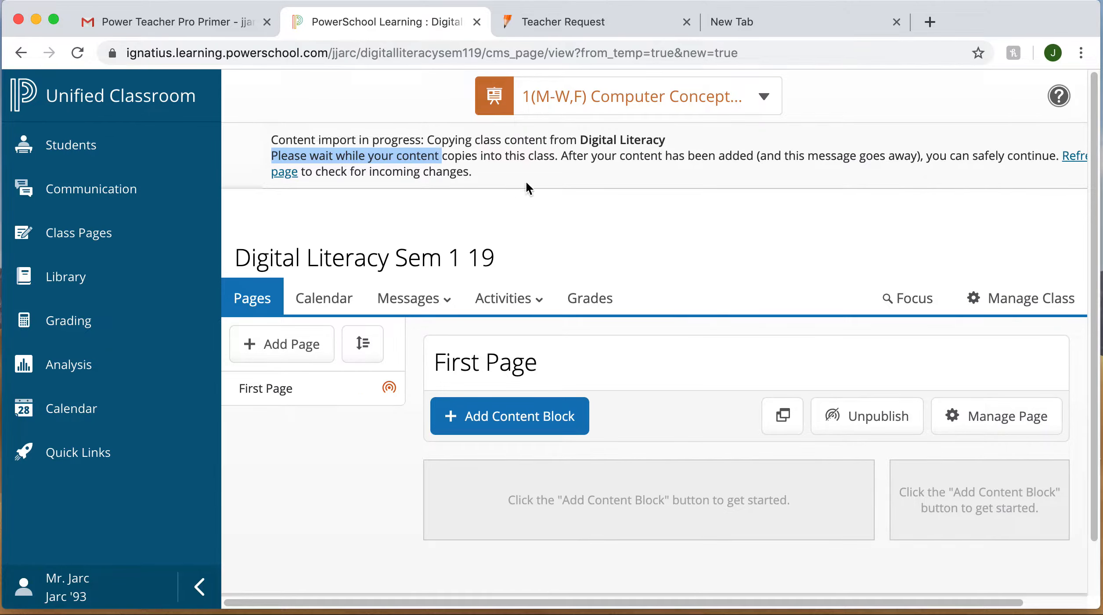
Step: Open the new class's roster for editing and create two sections in it
left_click(1002, 301)
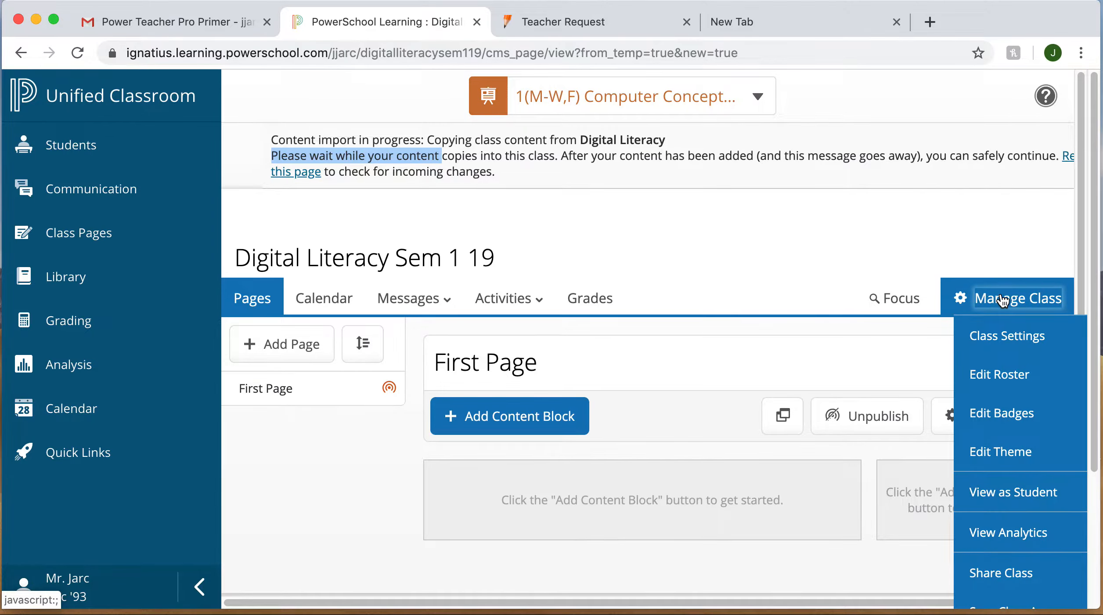
left_click(990, 384)
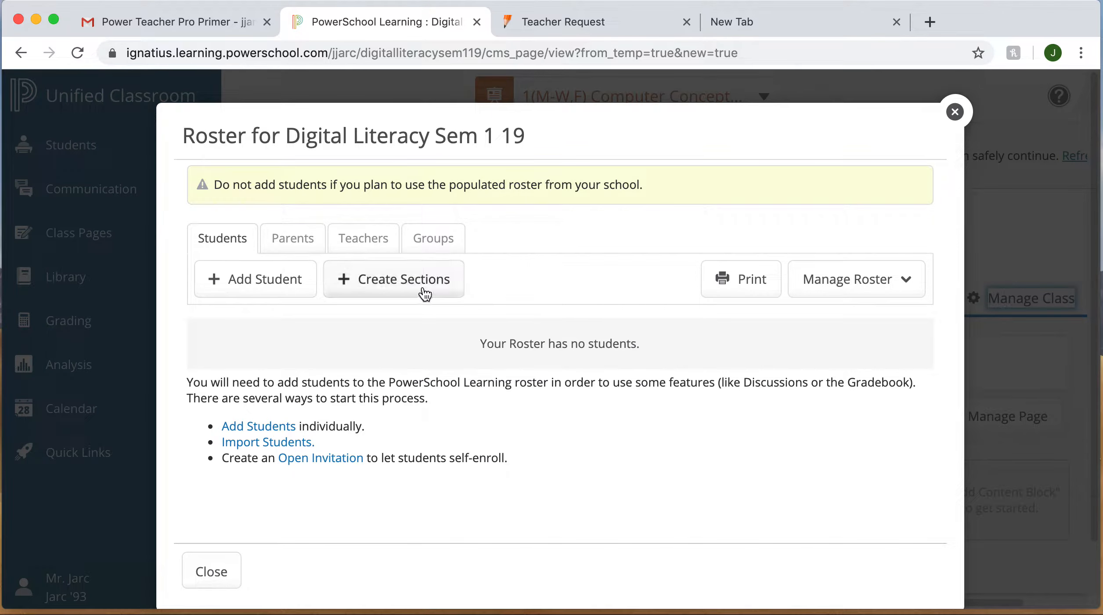
left_click(414, 281)
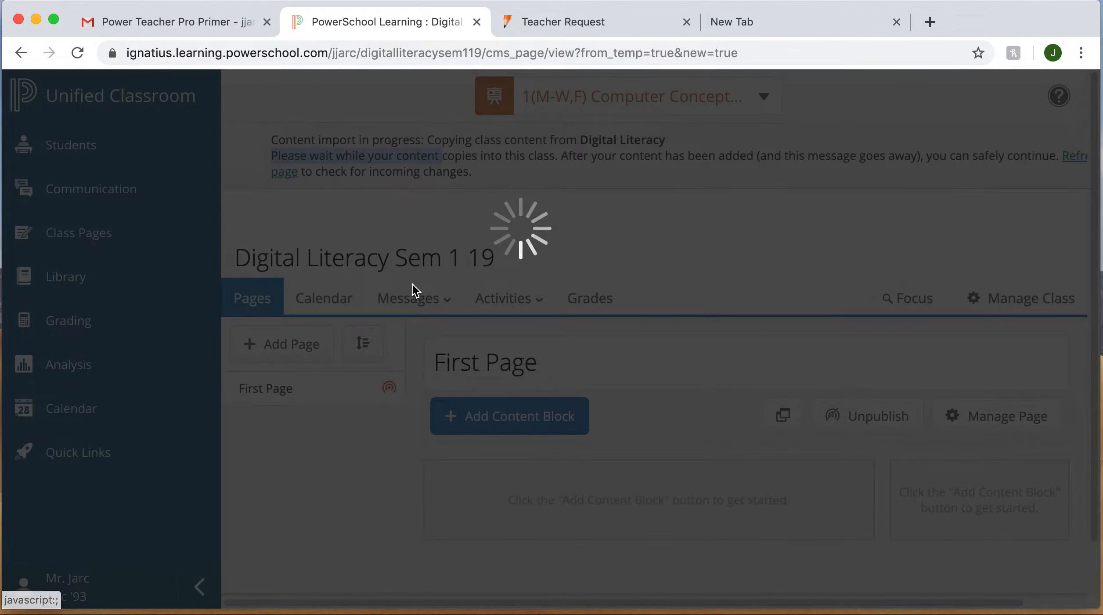
left_click(372, 516)
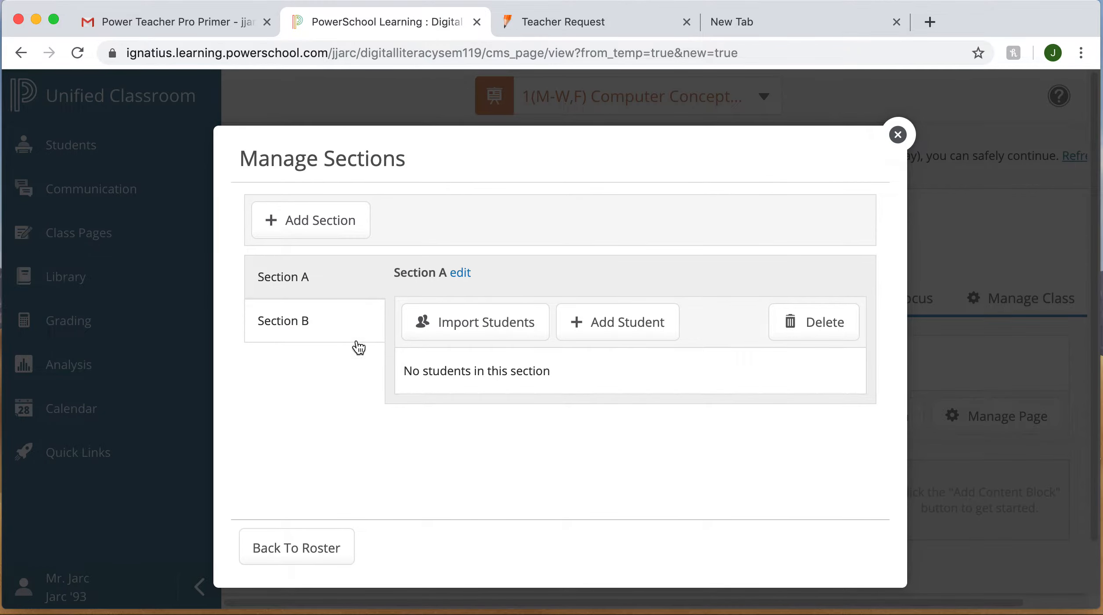
Step: Rename Section A as "1st Per"
left_click(456, 275)
left_click_drag(476, 285, 397, 271)
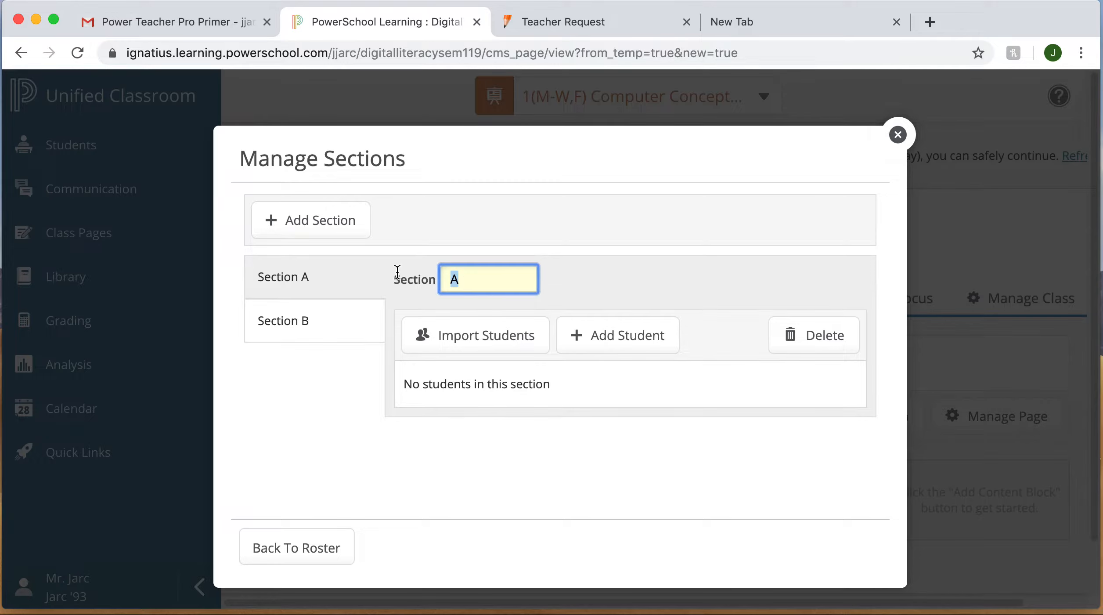
type("1st Per")
left_click(344, 325)
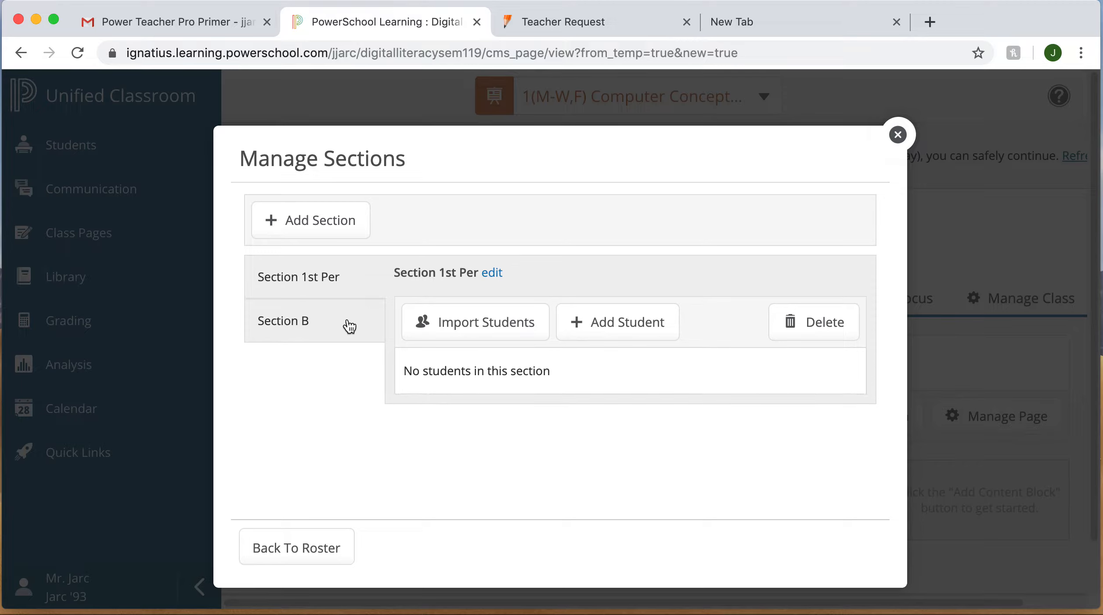
Step: Rename Section B as "5th Per"
left_click(460, 272)
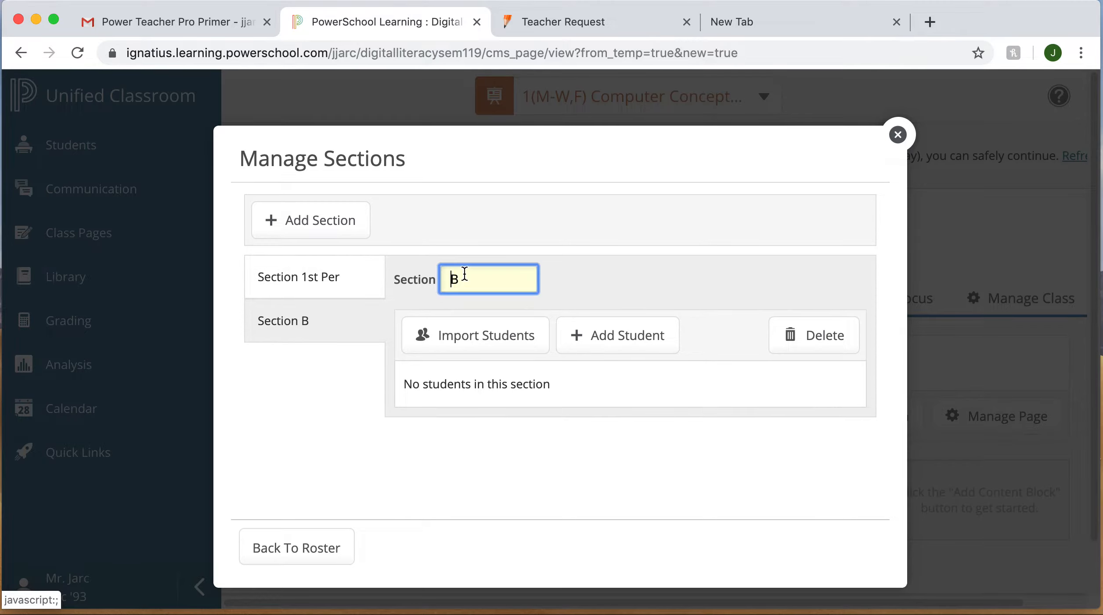
left_click(464, 273)
left_click_drag(464, 273, 445, 273)
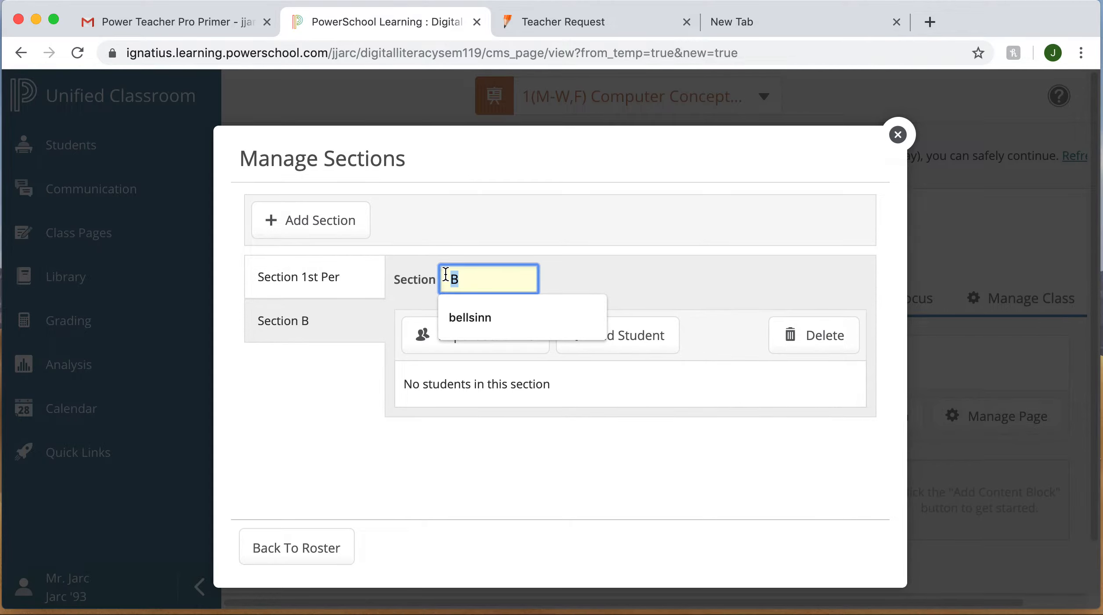
type("5th Per")
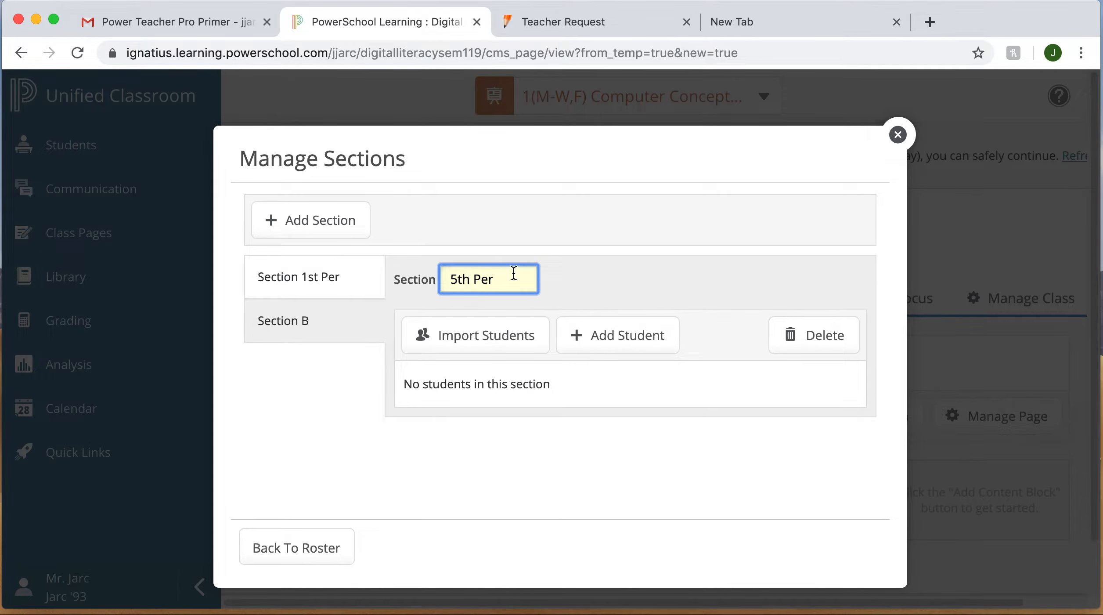
left_click(560, 283)
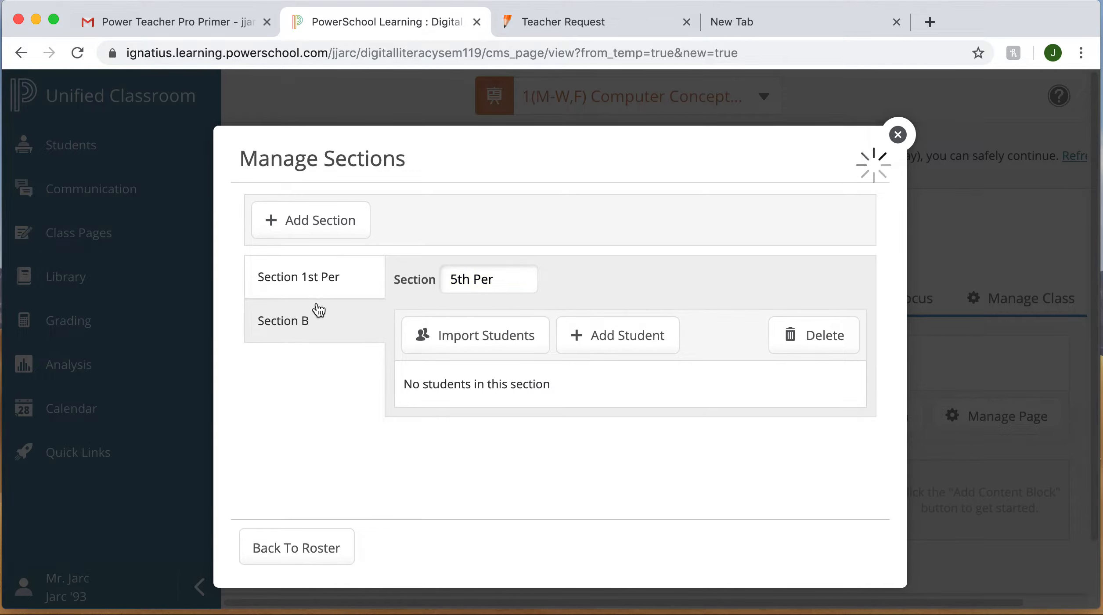
Step: Start a student import into Section 1st Per and search only your own 2019 classes for "computer"
left_click(491, 319)
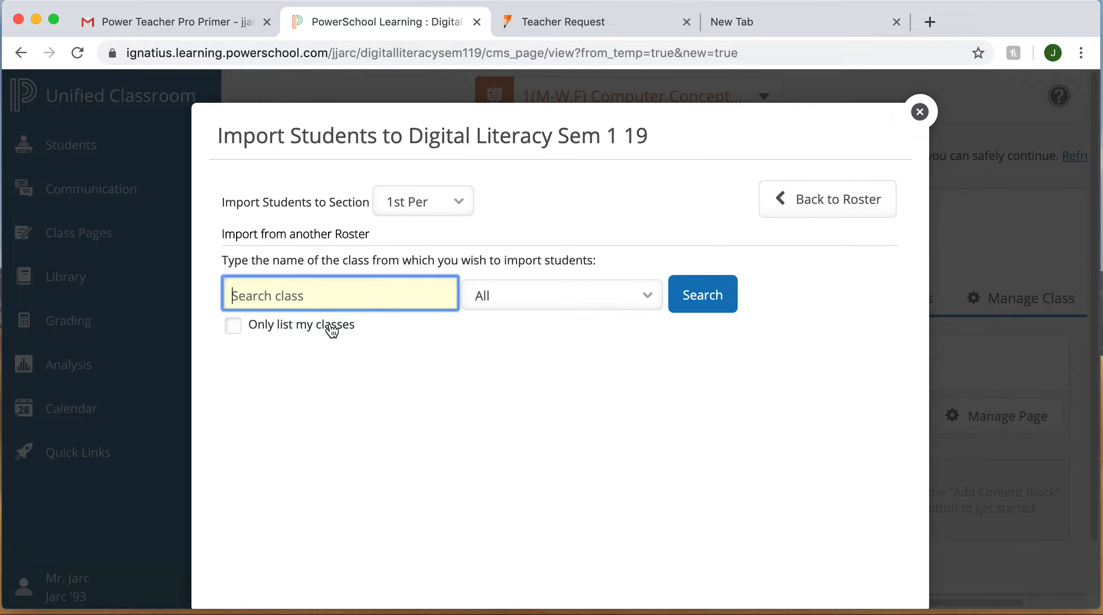
left_click(327, 327)
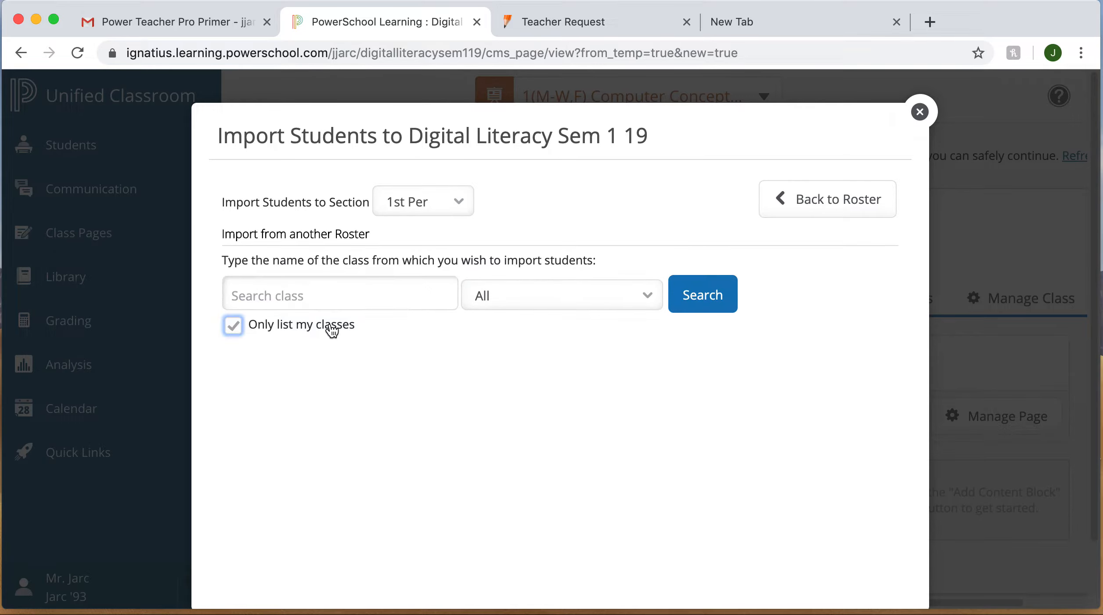
left_click(519, 305)
left_click(518, 315)
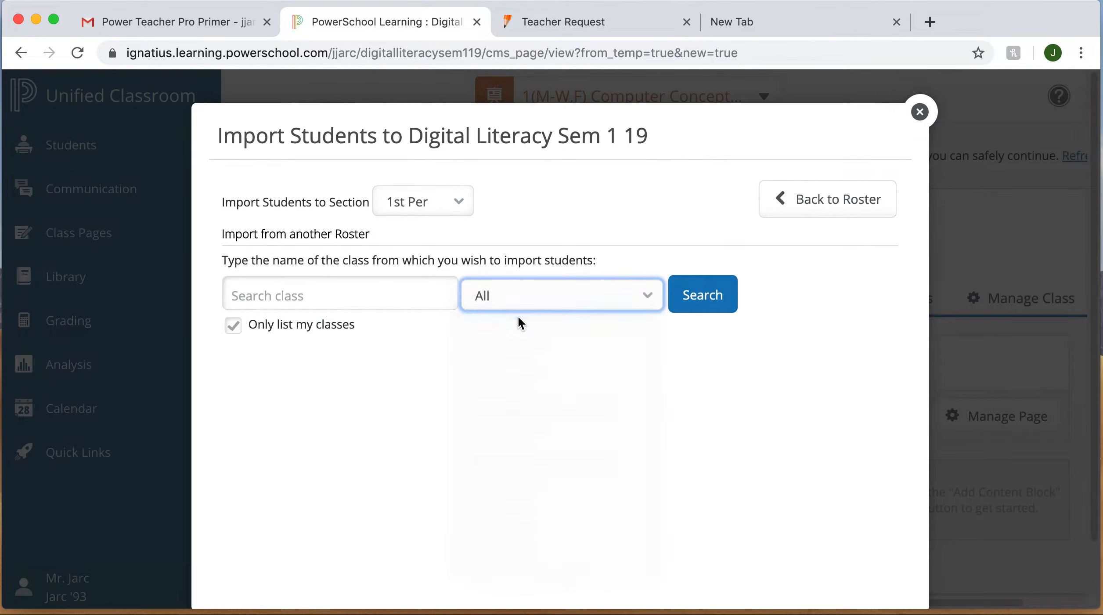
left_click(316, 297)
left_click(313, 335)
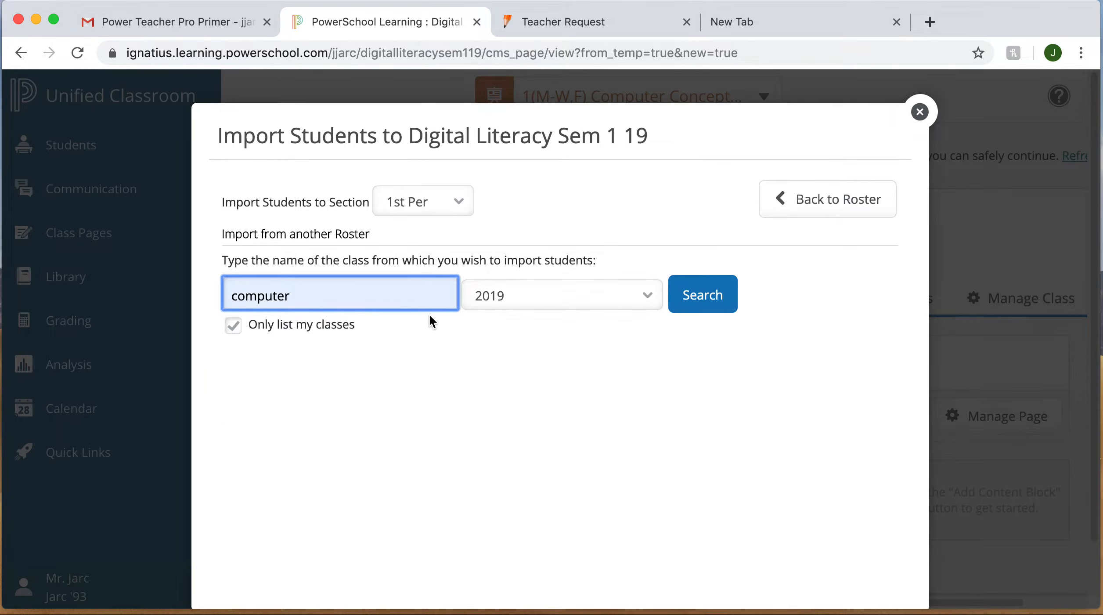
left_click(703, 291)
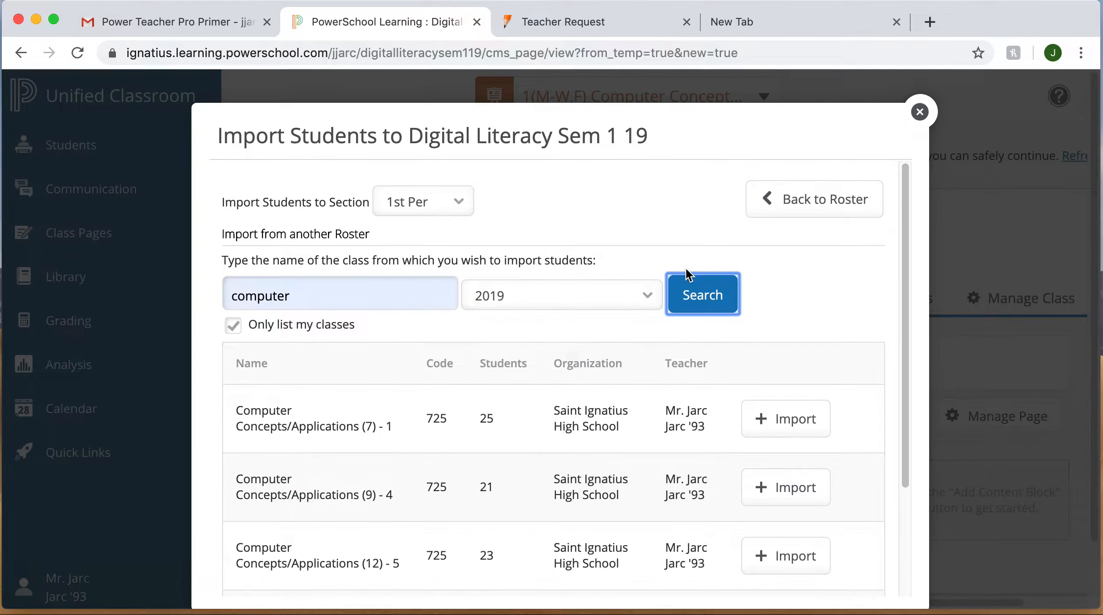
Step: Link the Computer Concepts/Applications (7) - 1 roster to Section 1st Per and import its students
scroll(686, 270, "down", 2)
scroll(686, 268, "down", 1)
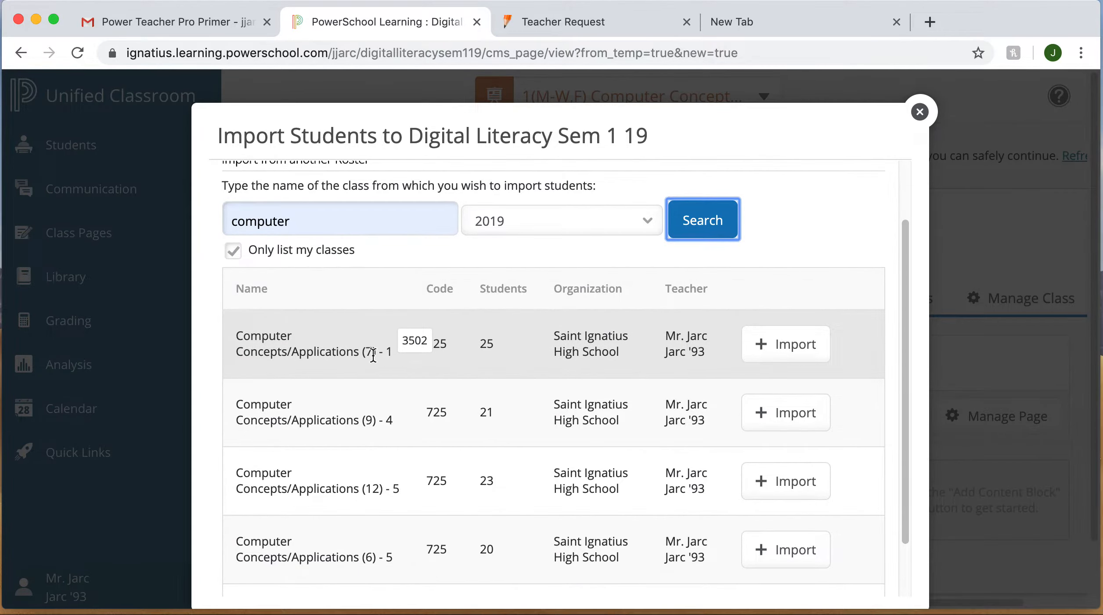
left_click(361, 354)
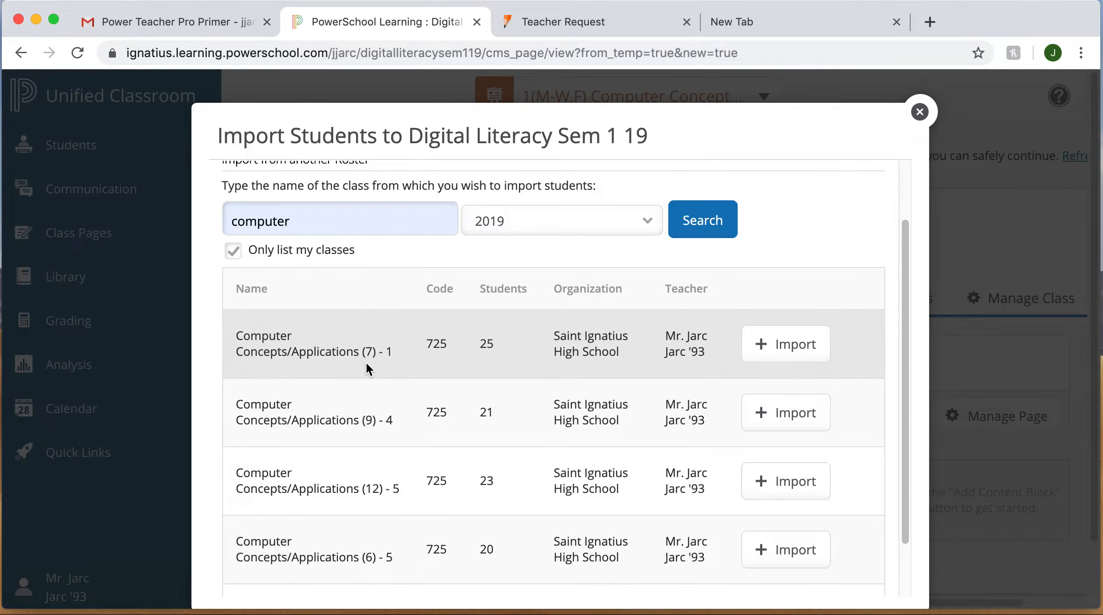
left_click(777, 346)
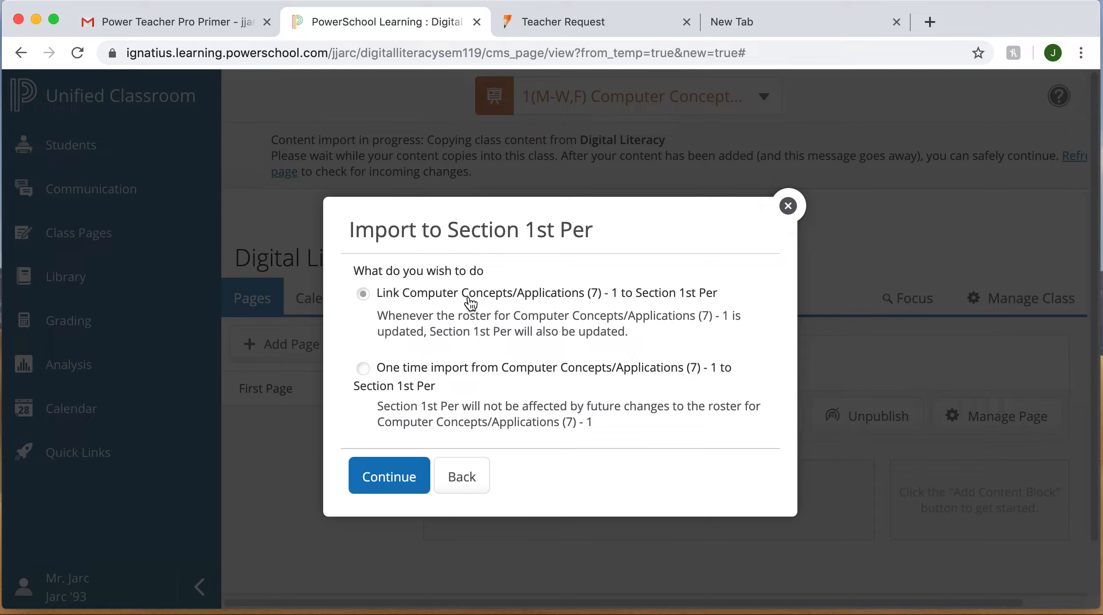
left_click(395, 475)
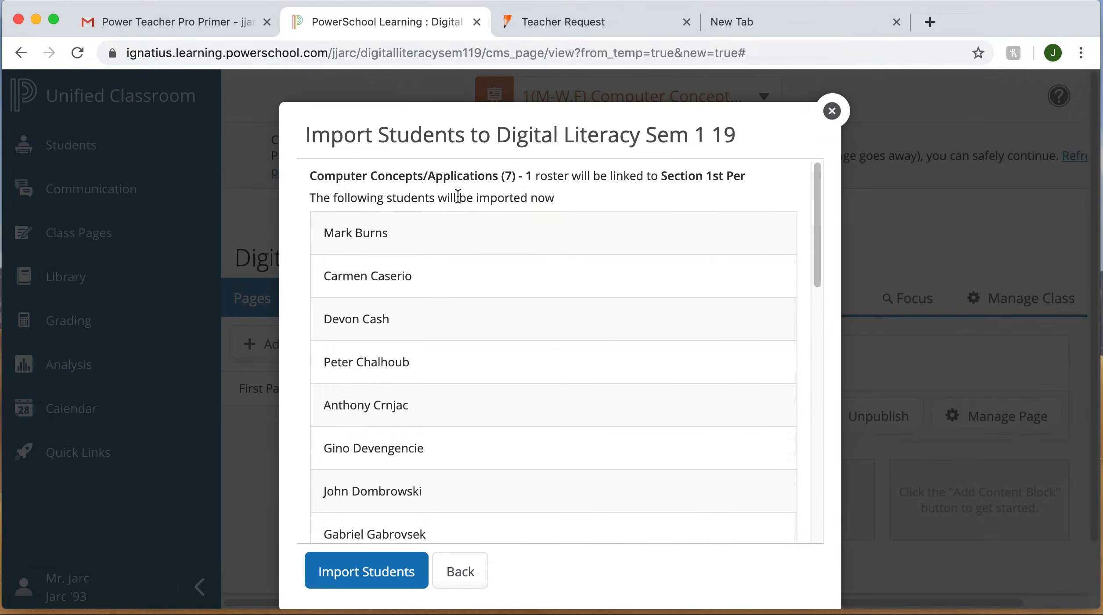
scroll(447, 263, "down", 3)
scroll(447, 263, "down", 1)
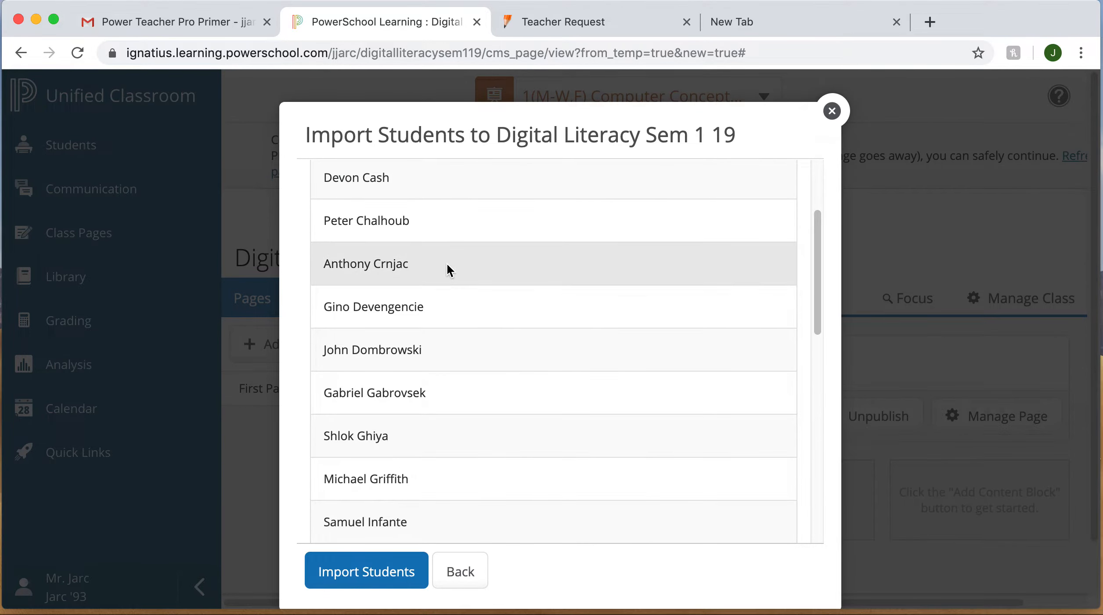
left_click(375, 567)
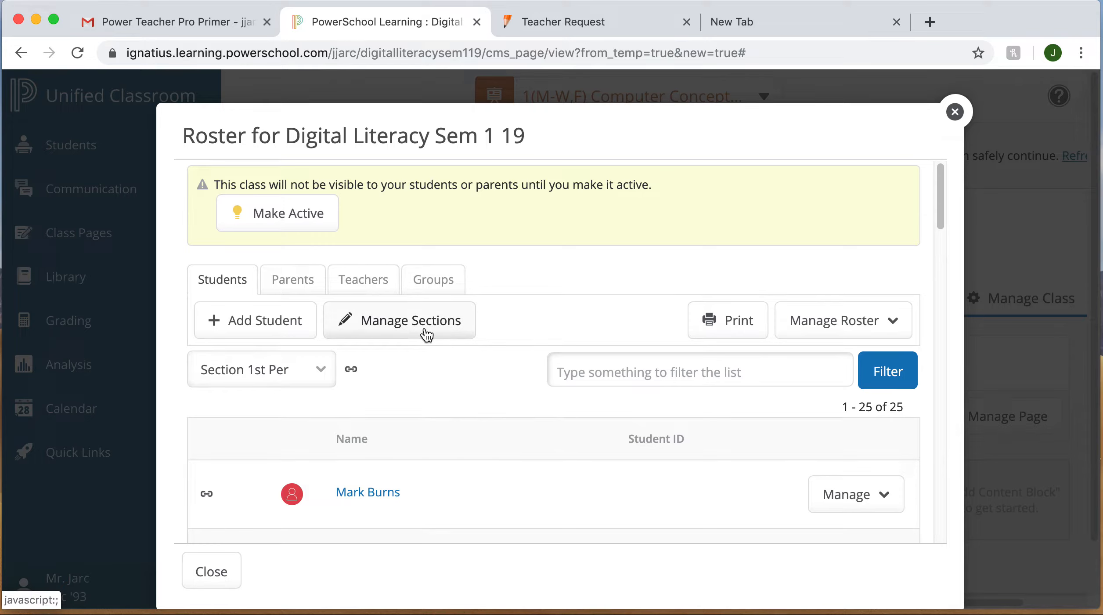
Step: Start a student import into Section 5th Per and search only your own 2019 classes for "computer"
left_click(426, 333)
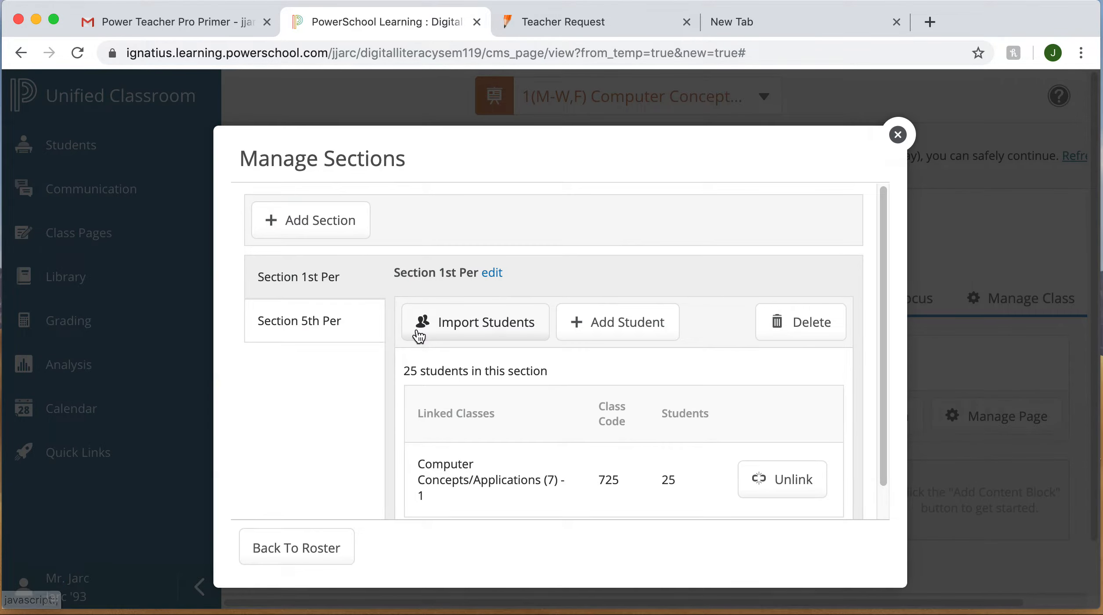
left_click(303, 336)
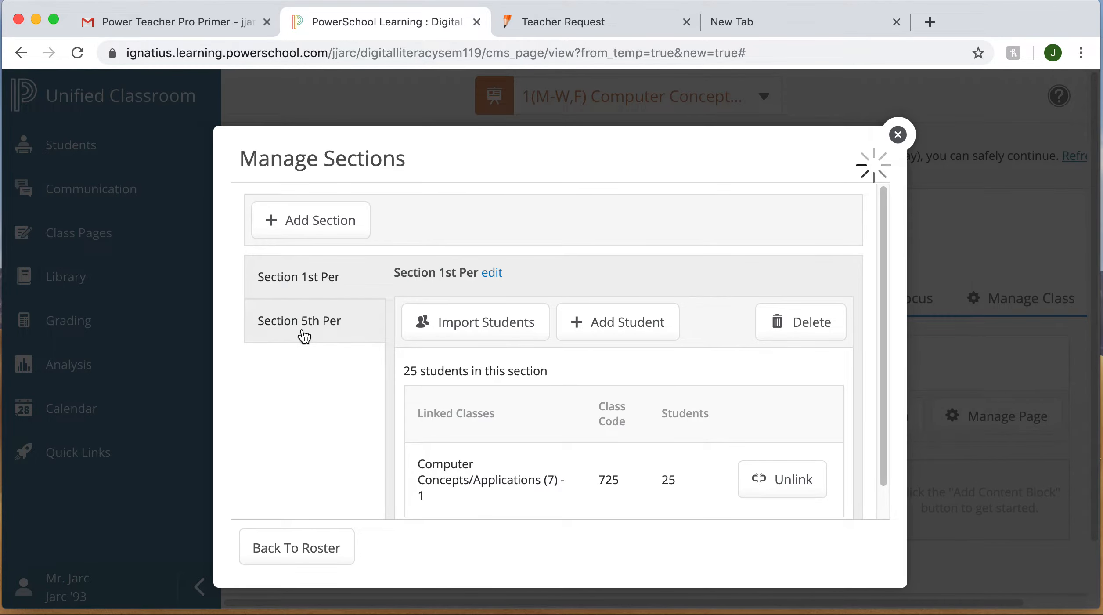
left_click(499, 336)
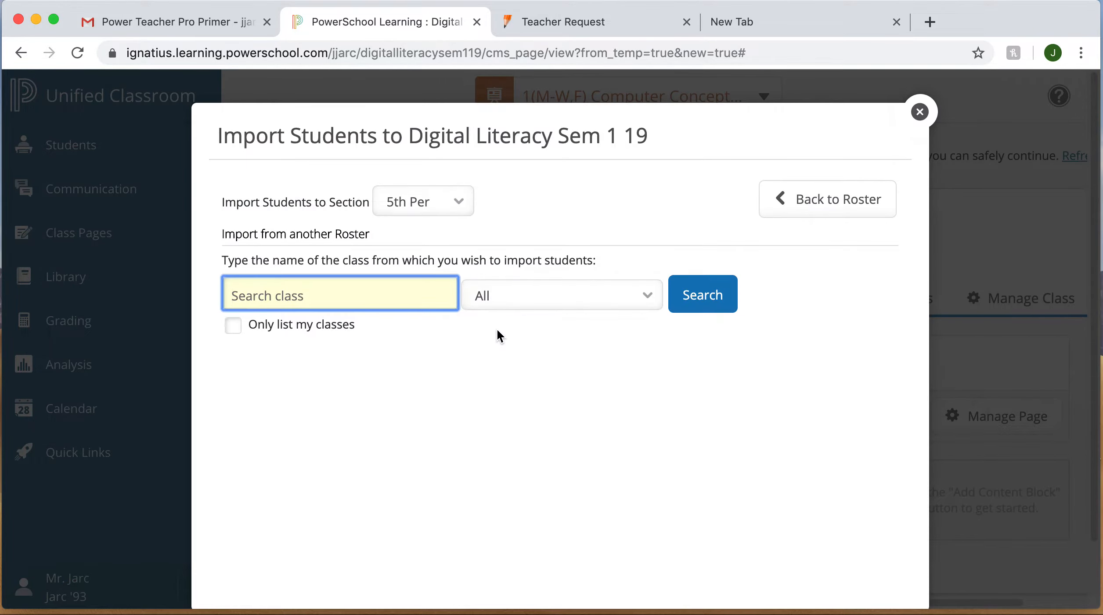
left_click(346, 327)
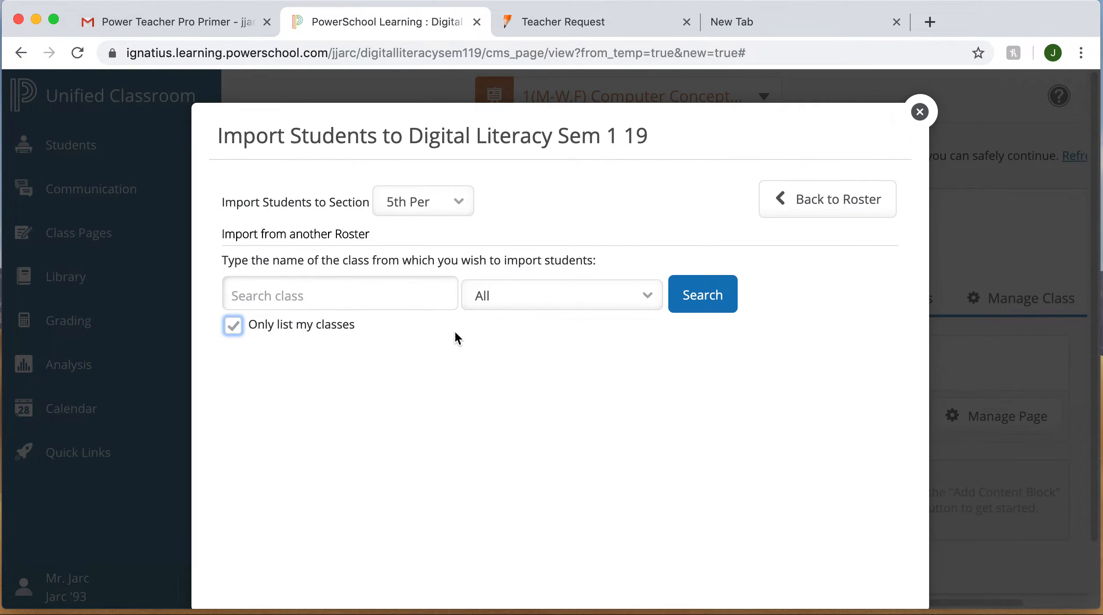
left_click(515, 296)
left_click(514, 312)
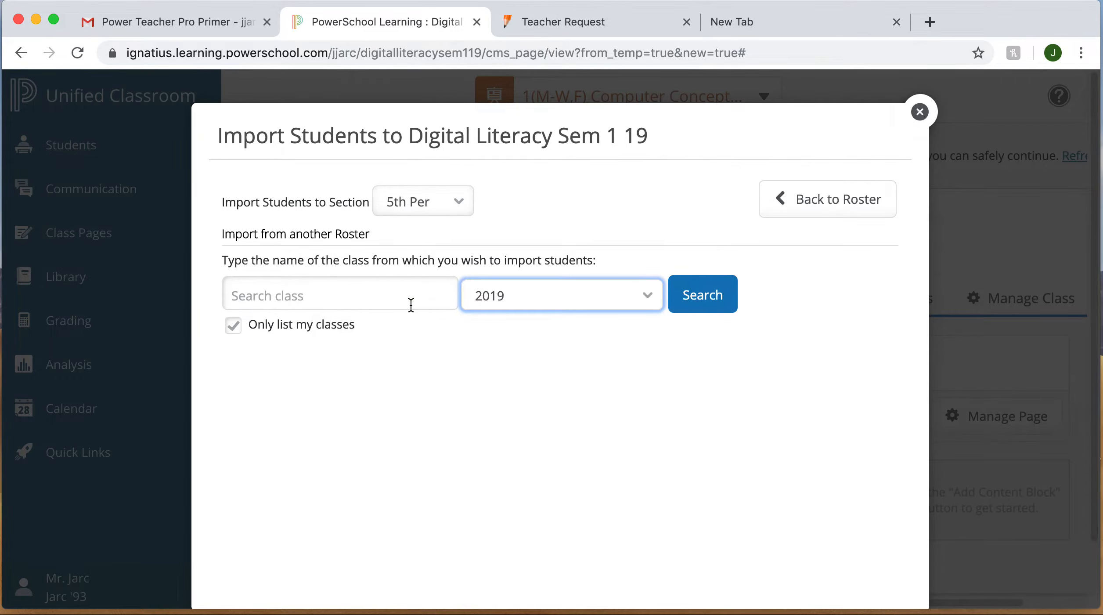
left_click(409, 304)
left_click(398, 326)
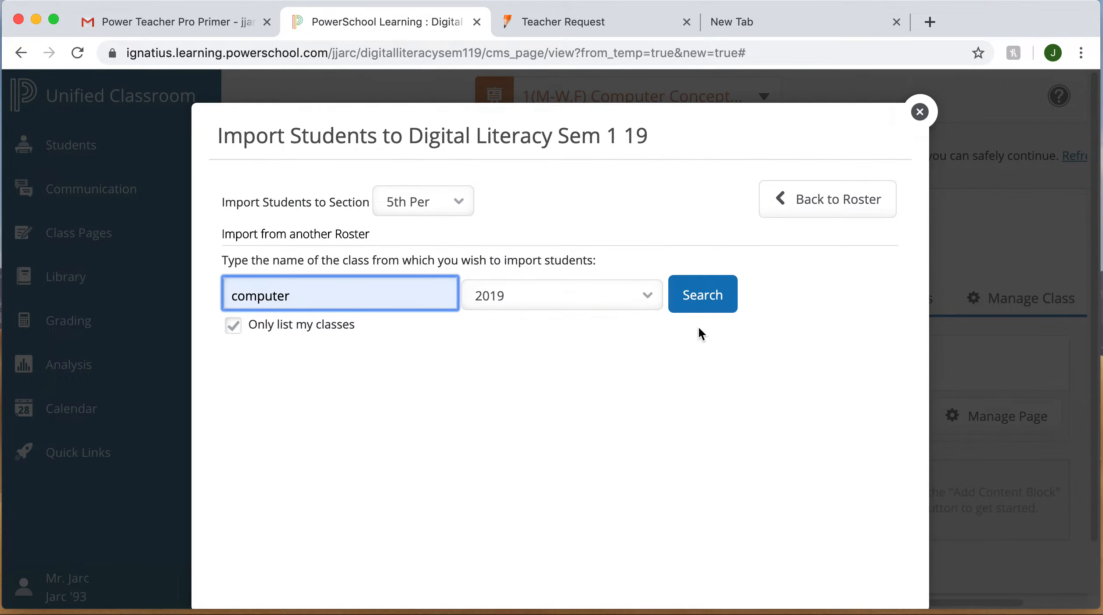
left_click(715, 302)
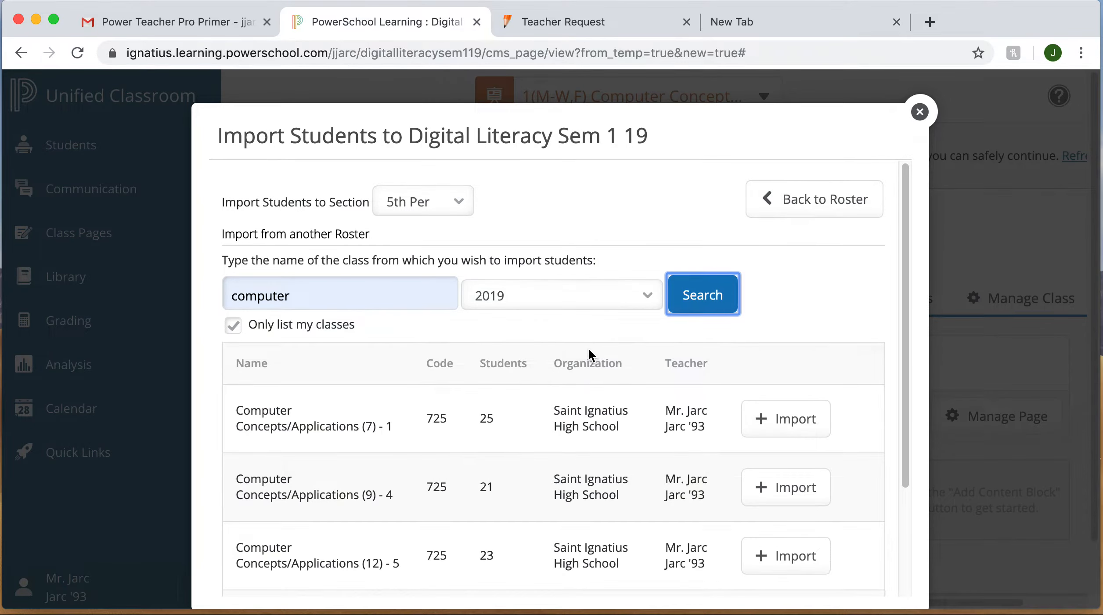
Step: Link the Computer Concepts/Applications (12) - 5 roster to Section 5th Per and import its students
scroll(588, 348, "down", 3)
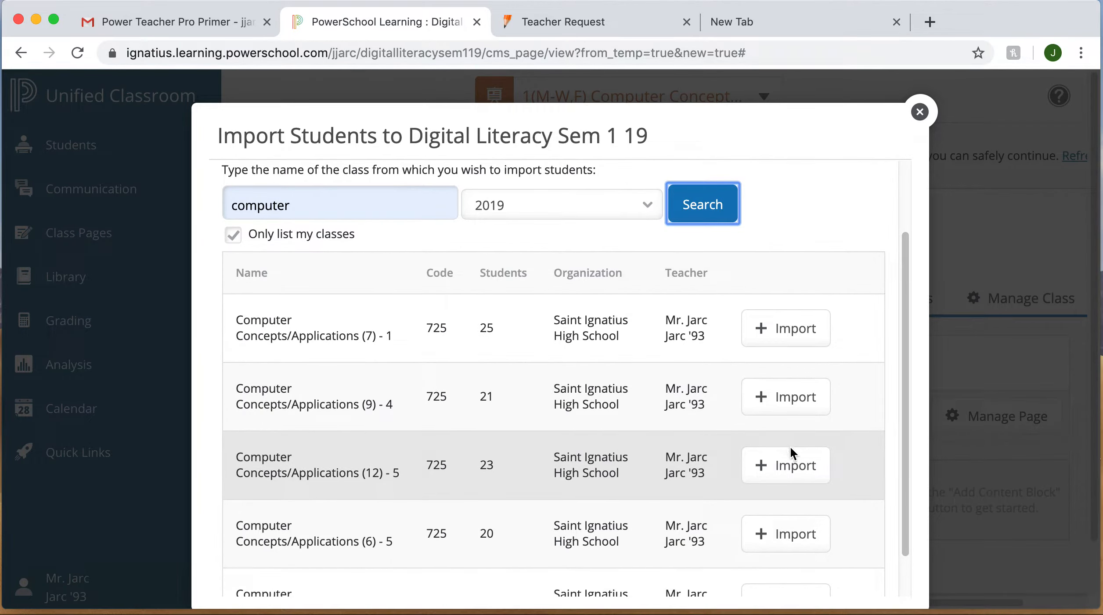
left_click(788, 465)
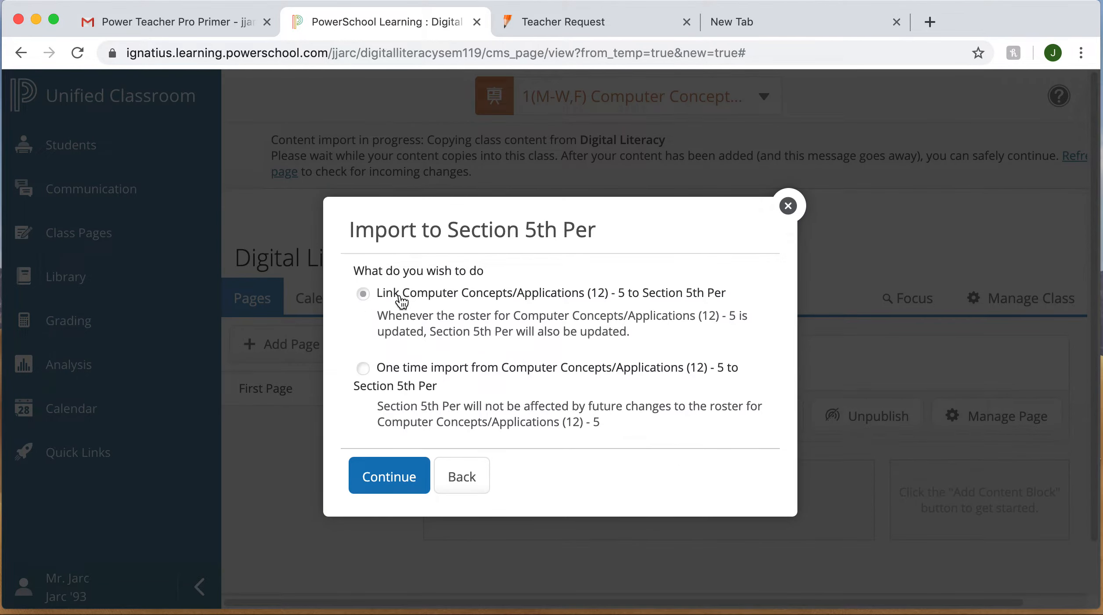
left_click(371, 477)
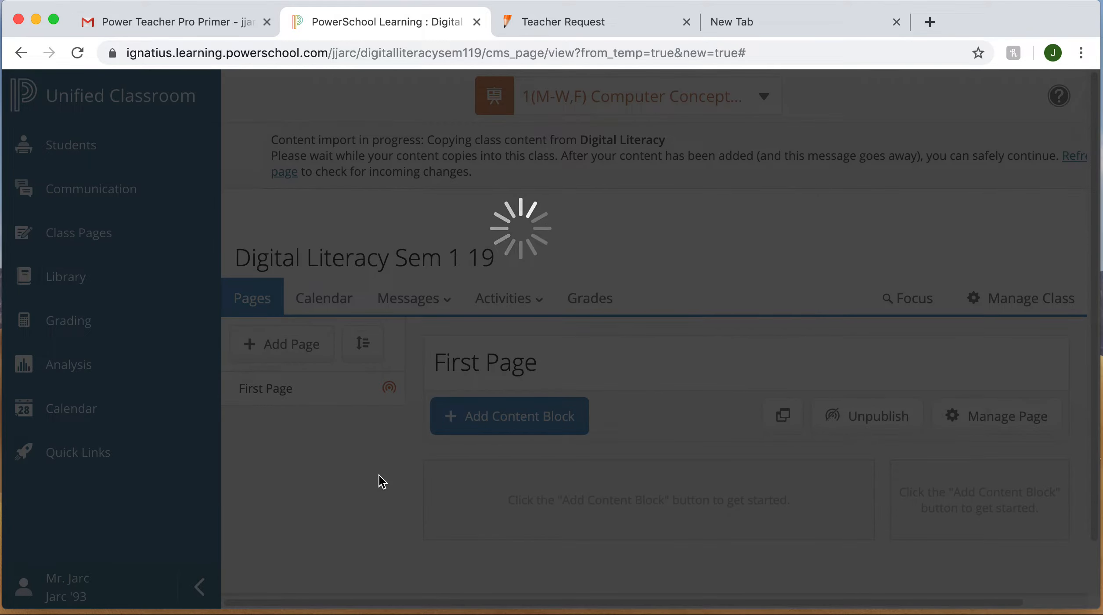
scroll(442, 228, "down", 3)
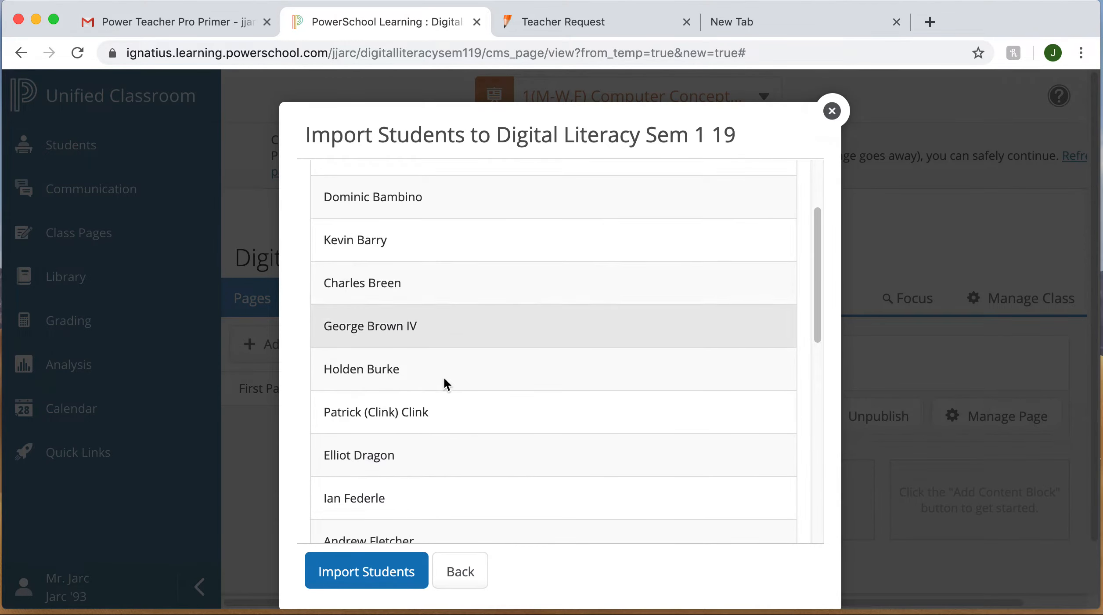
left_click(408, 570)
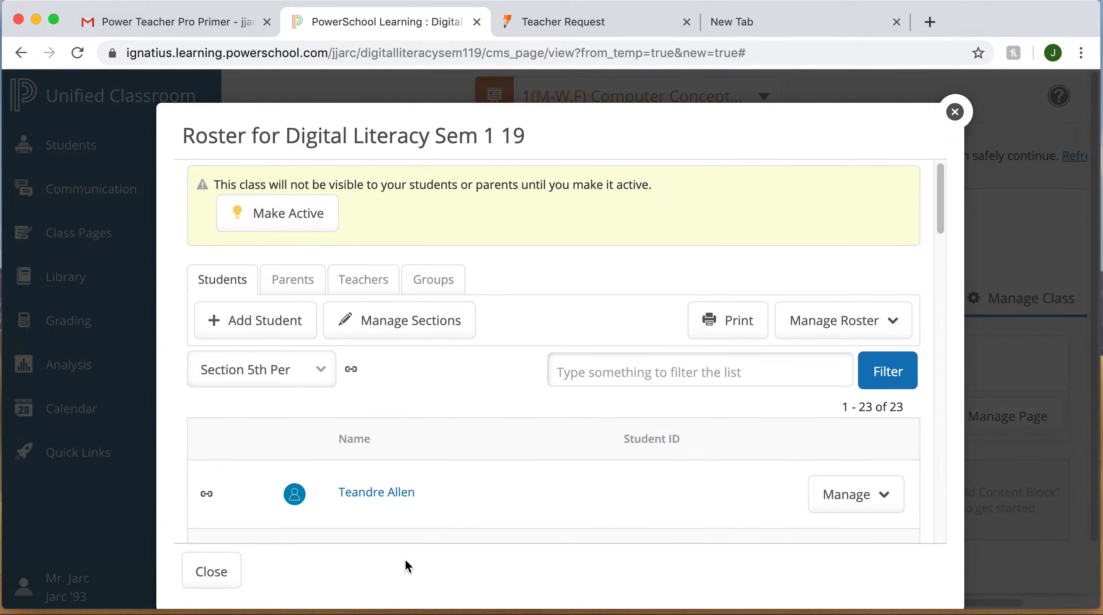
Step: Review the imported students in the class roster, switching the list from Section 5th Per to Section 1st Per
scroll(430, 374, "down", 5)
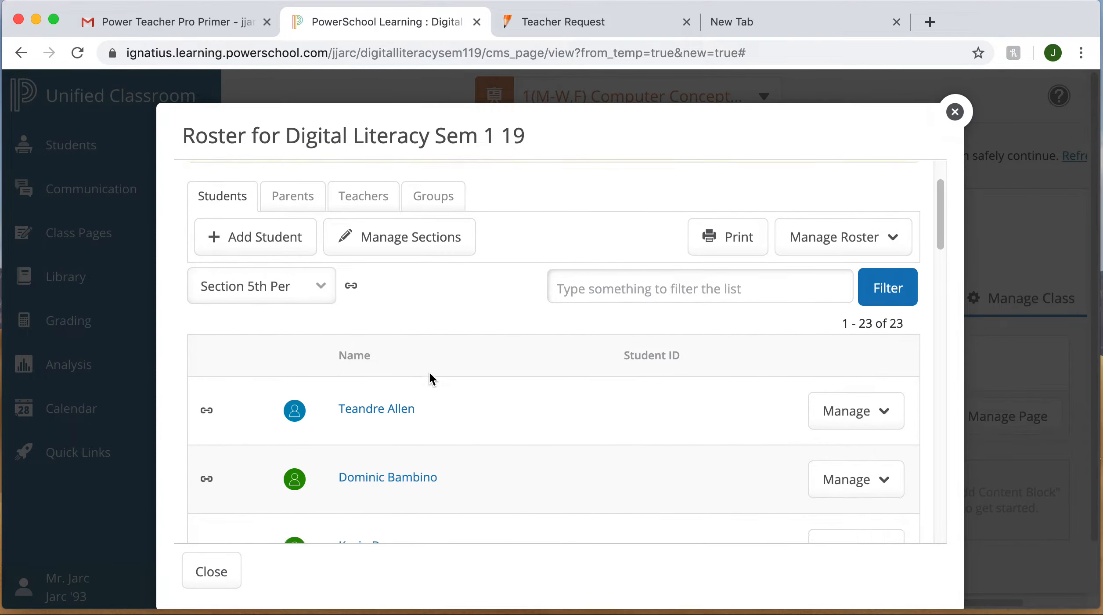
left_click(256, 247)
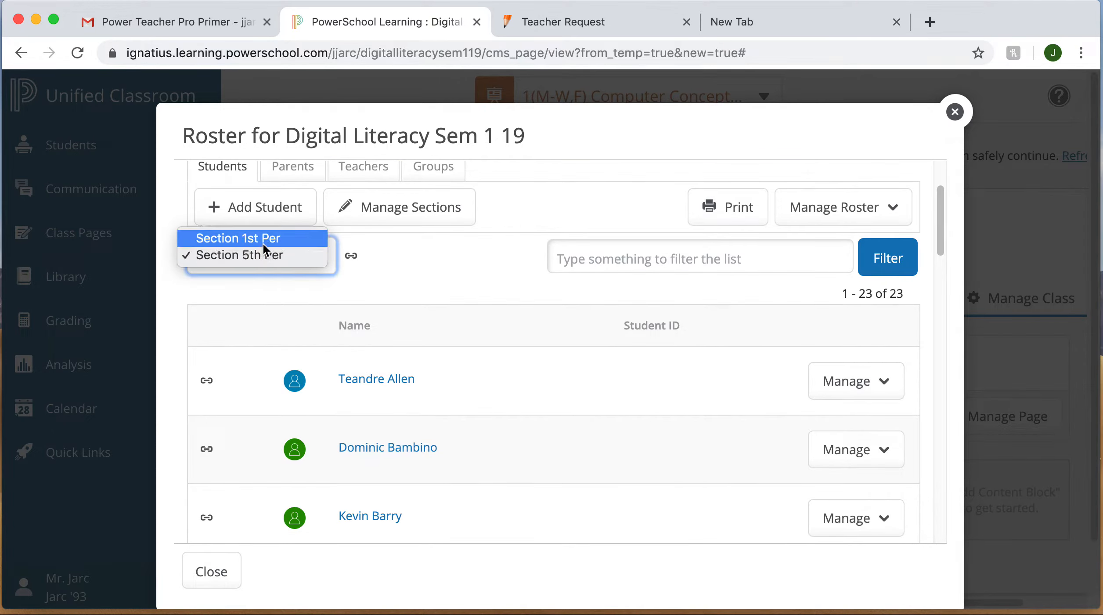
left_click(264, 235)
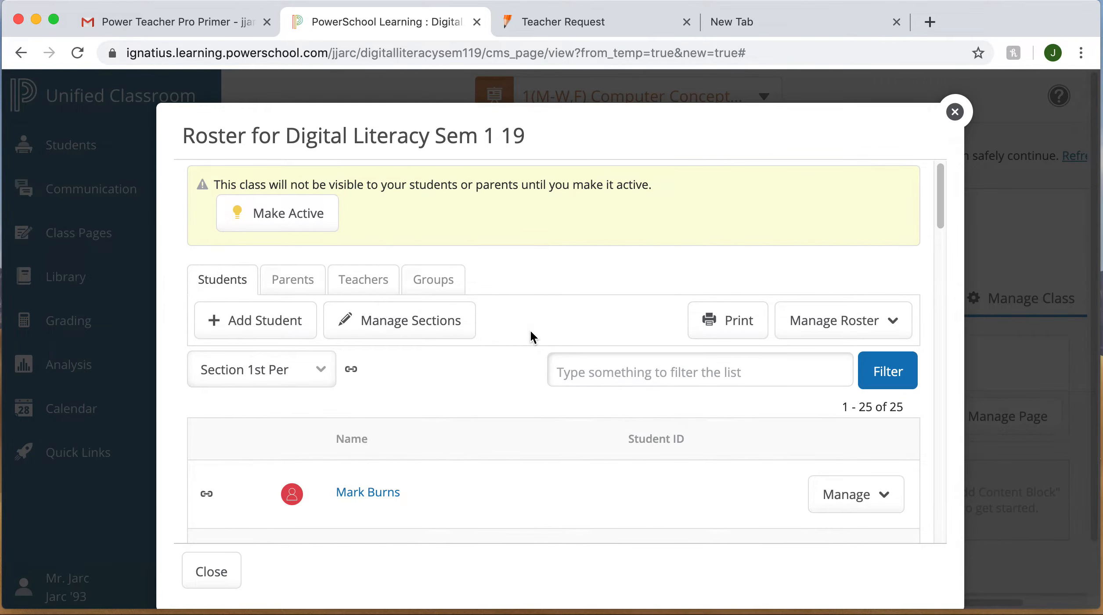
left_click_drag(281, 134, 528, 128)
left_click(548, 143)
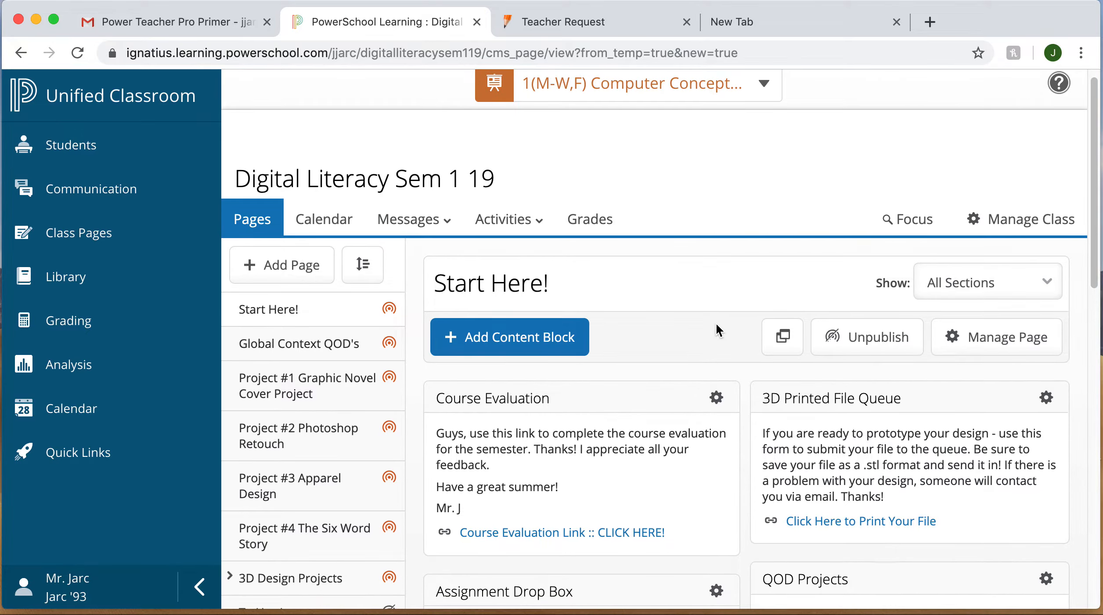
Step: Unpublish the 3D Design Projects page together with its sub-pages
scroll(716, 322, "down", 5)
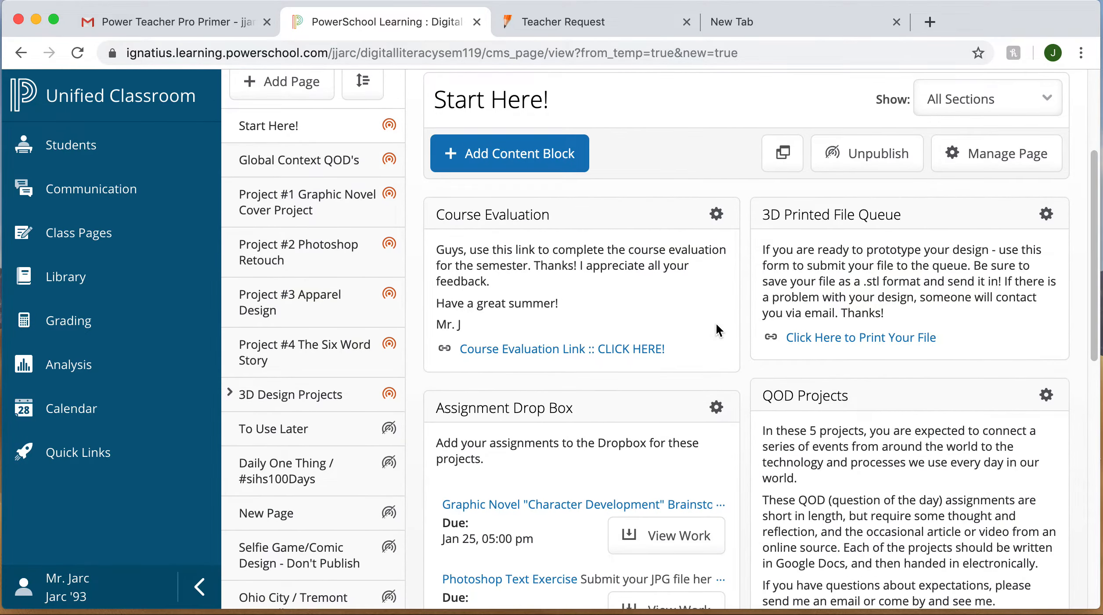
left_click(392, 395)
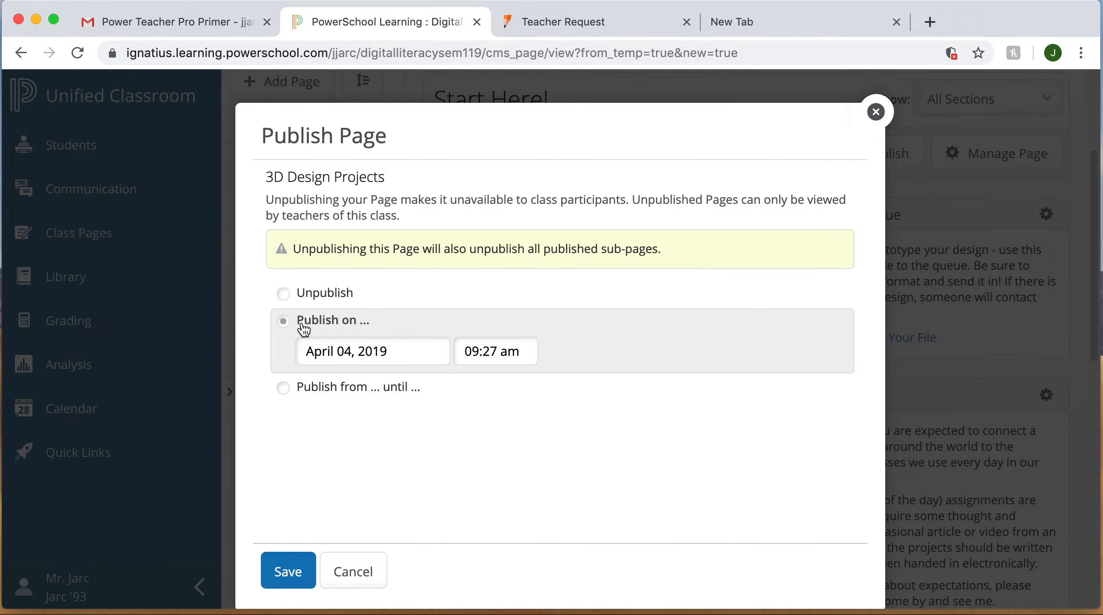
left_click(286, 293)
left_click(263, 571)
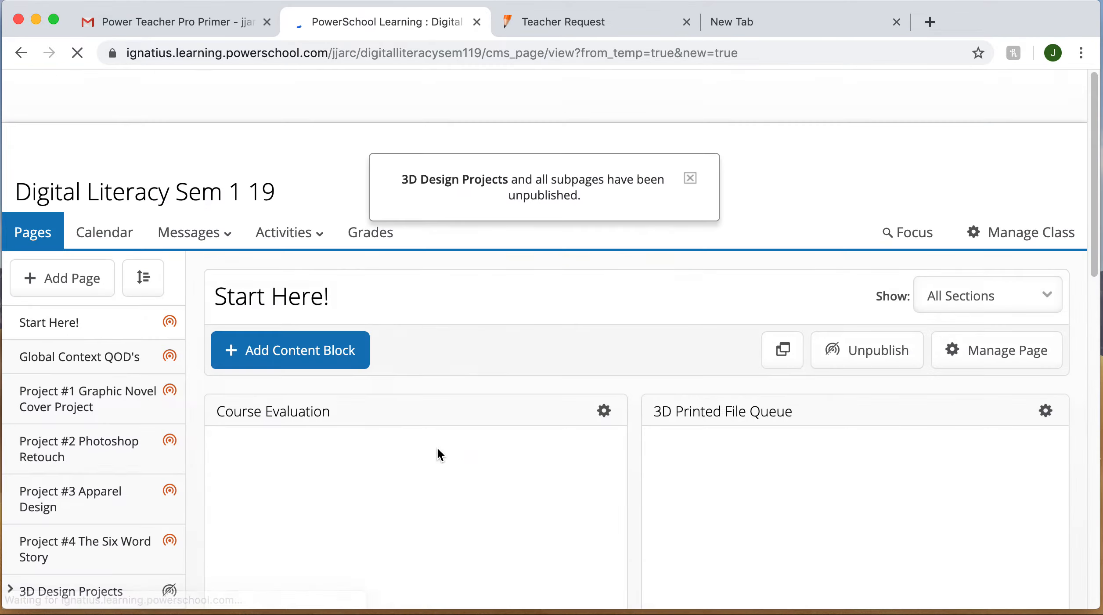
Step: Unpublish the Project #4 The Six Word Story page and the Project #3 Apparel Design page
left_click(389, 543)
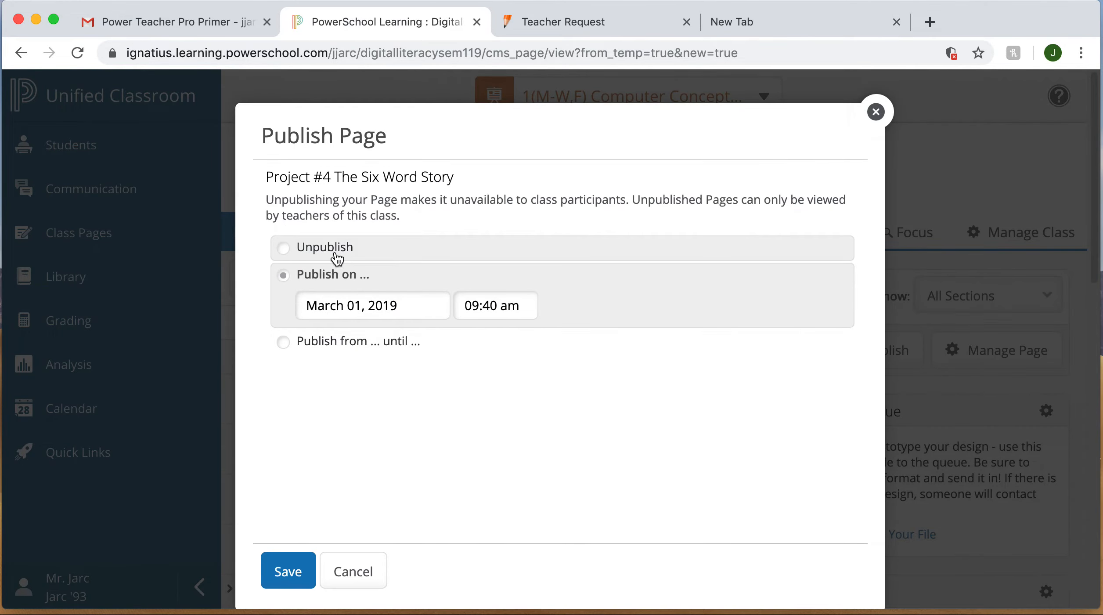
left_click(336, 252)
left_click(293, 587)
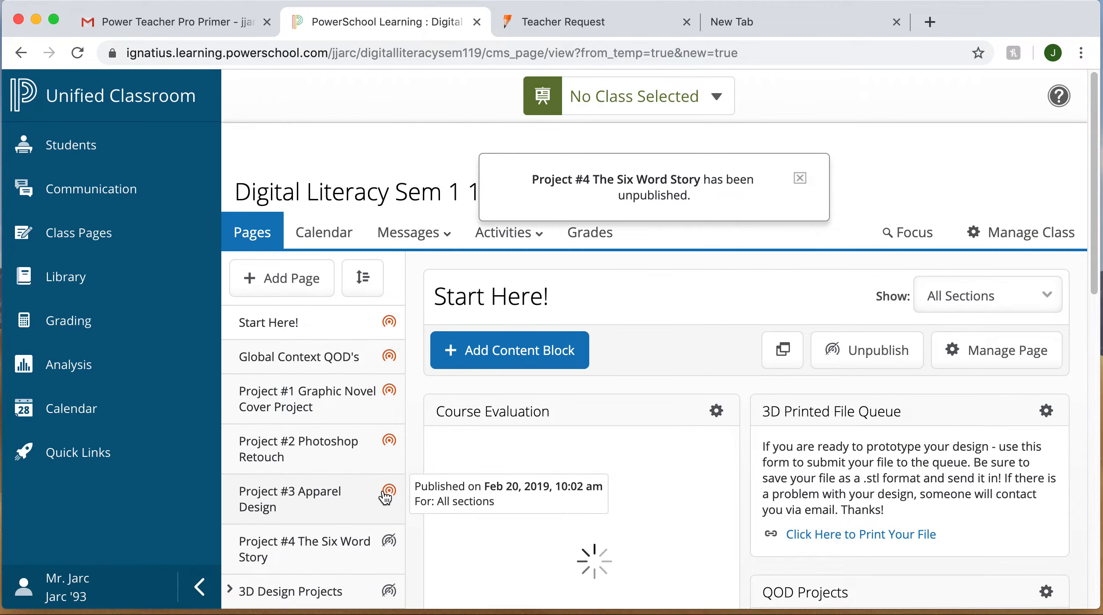
left_click(387, 493)
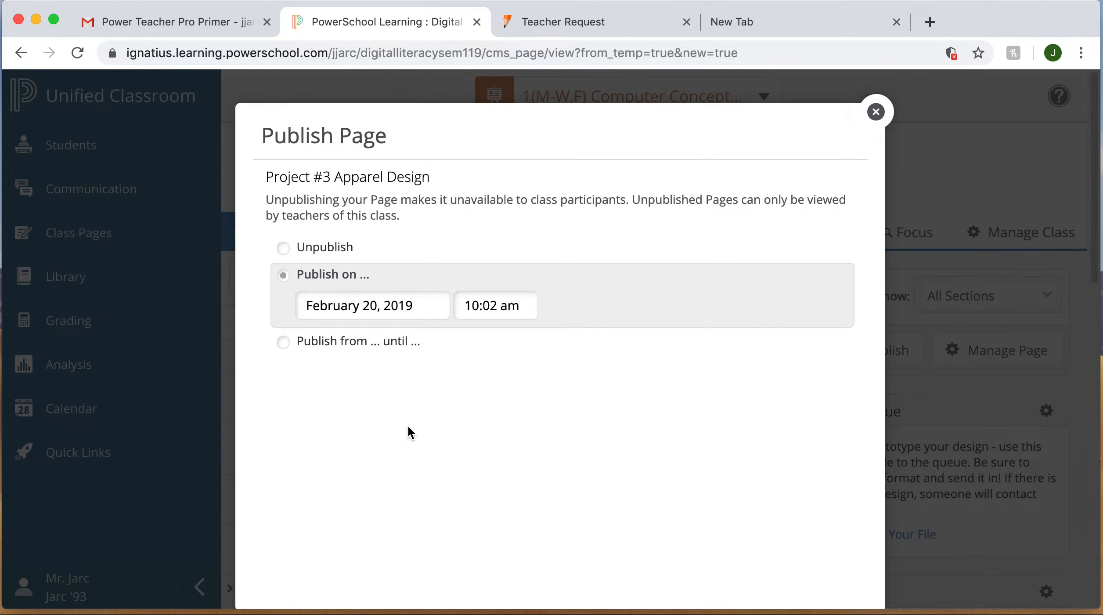
left_click(324, 246)
left_click(298, 563)
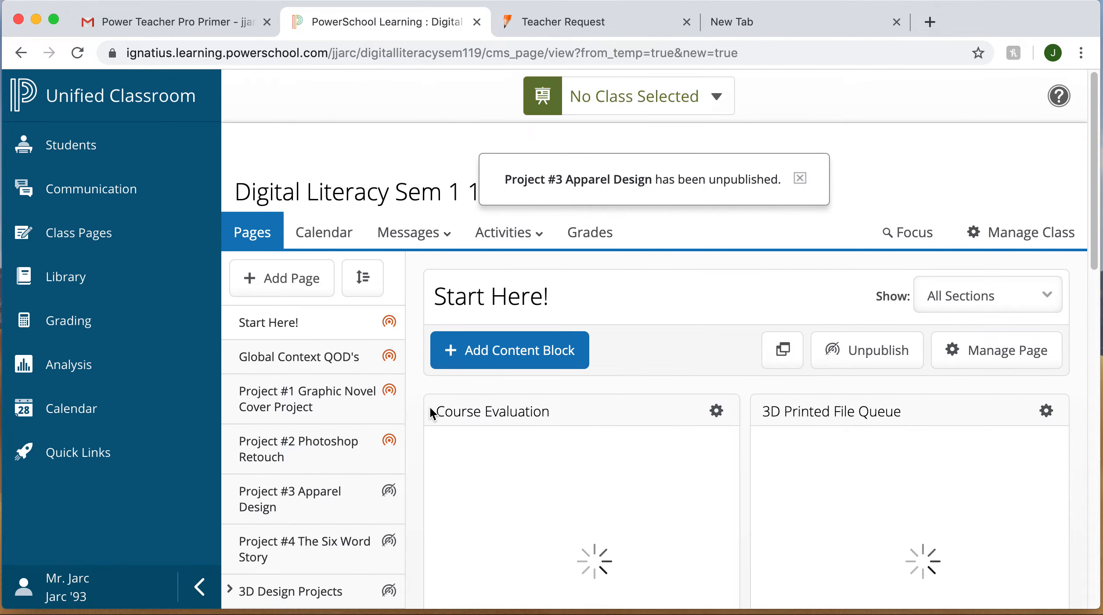
Step: Unpublish the Project #2 Photoshop Retouch page and the Global Context QOD's page, and dismiss the notification
left_click(386, 440)
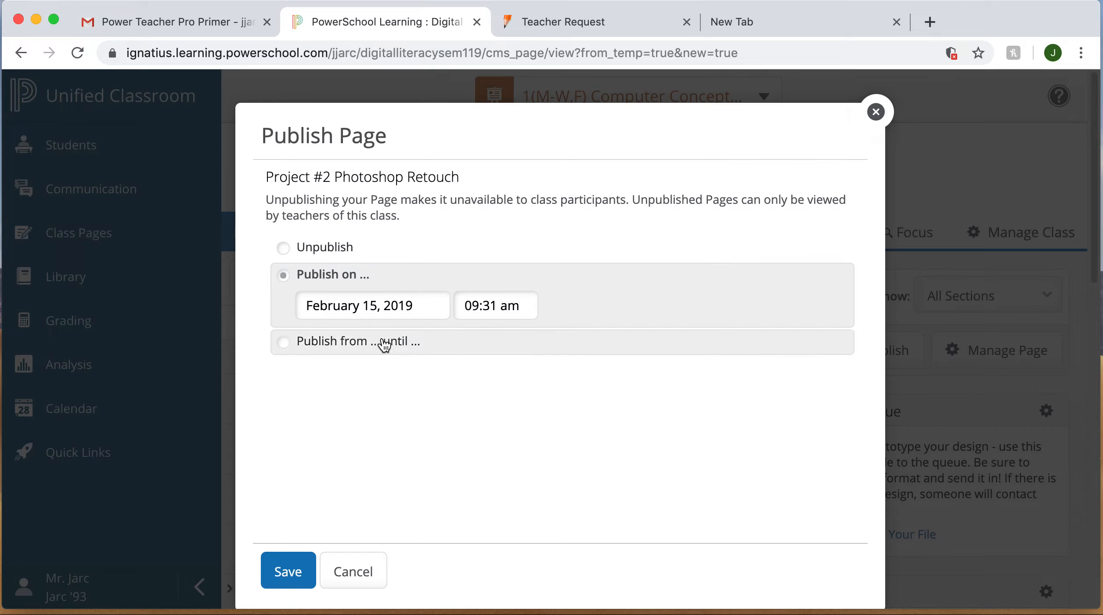
left_click(282, 249)
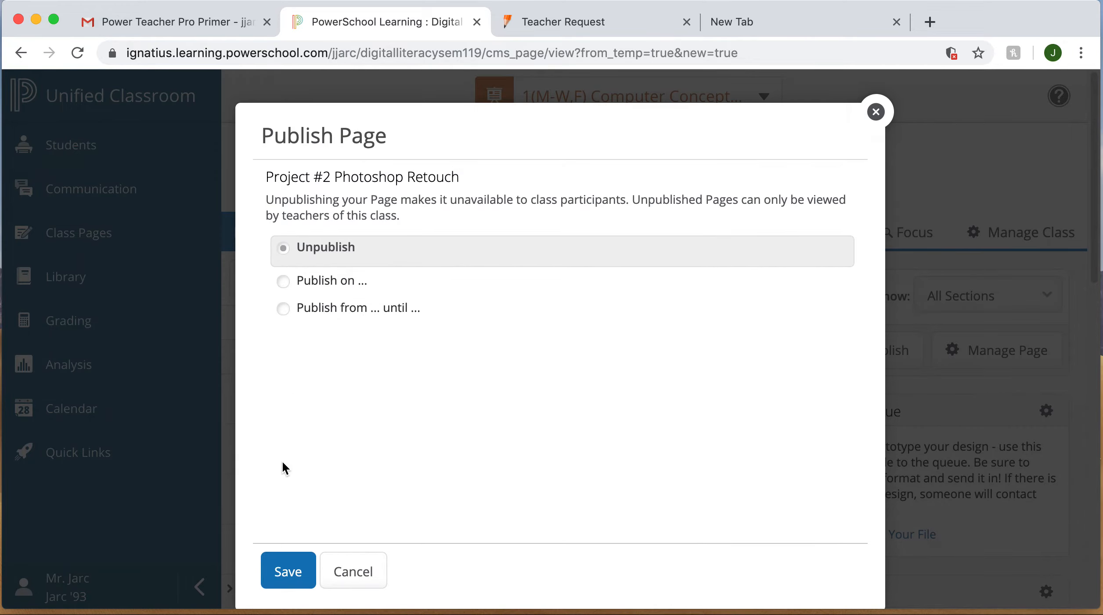
left_click(288, 571)
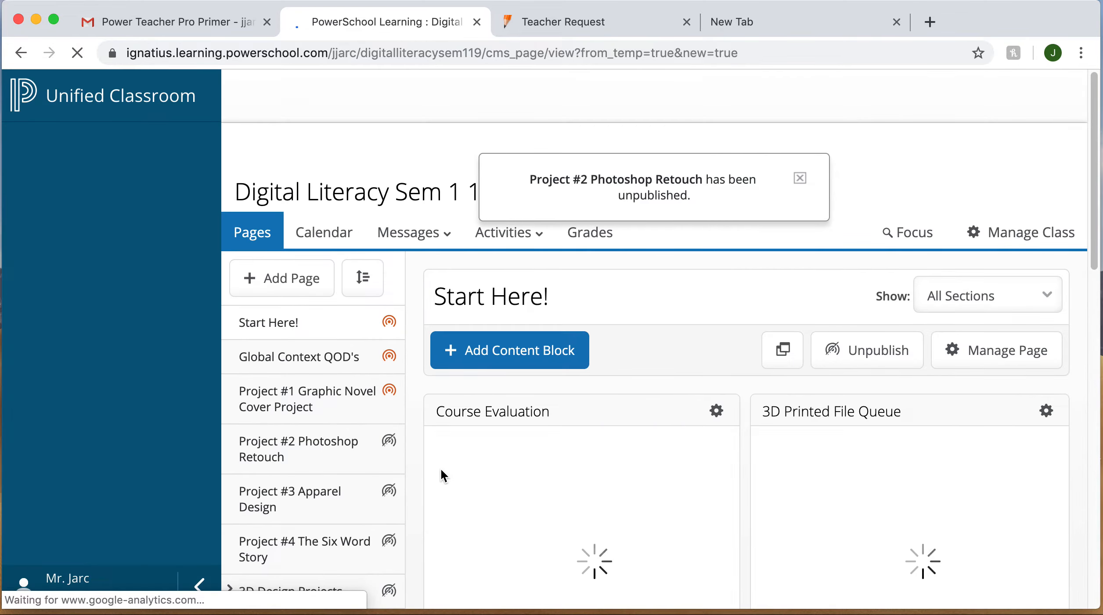
left_click(389, 358)
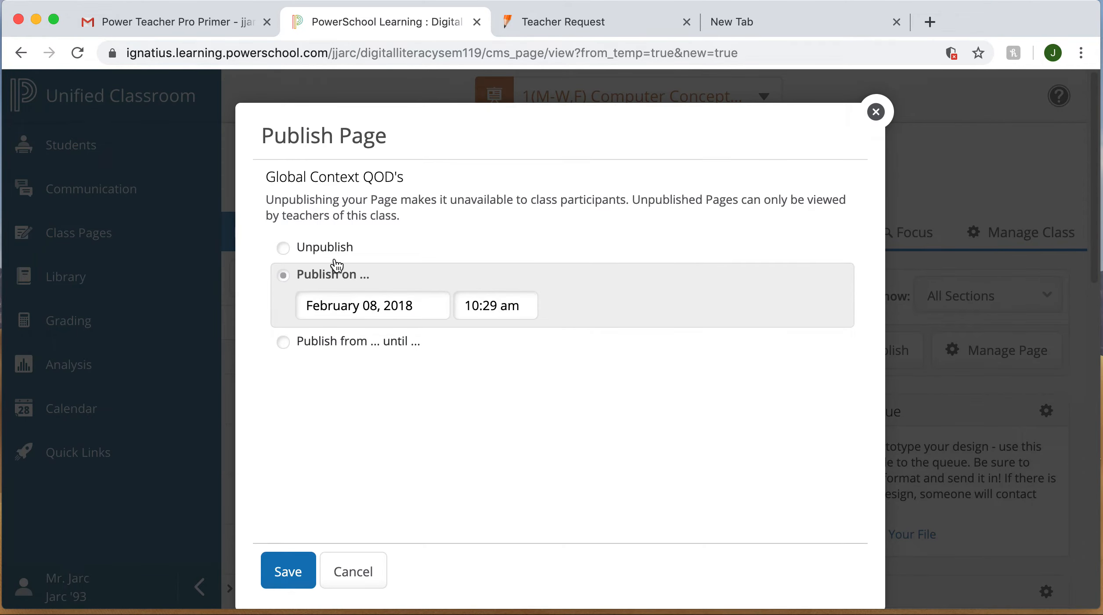
left_click(333, 255)
left_click(290, 570)
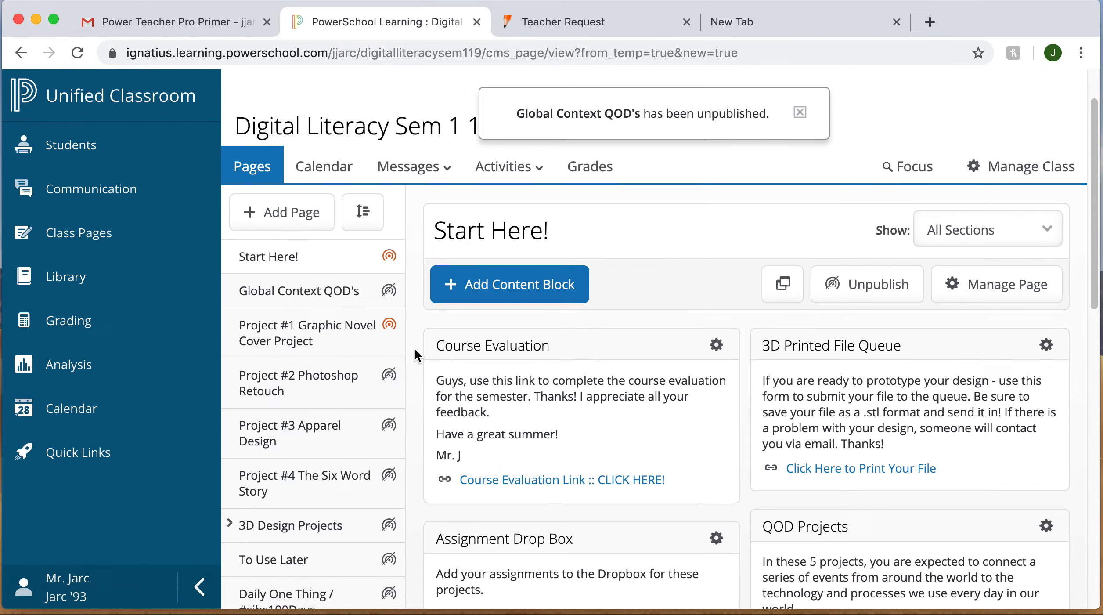
left_click(799, 114)
Step: Check the section choices for the Start Here! page and review its content blocks and assignment due dates
left_click(939, 230)
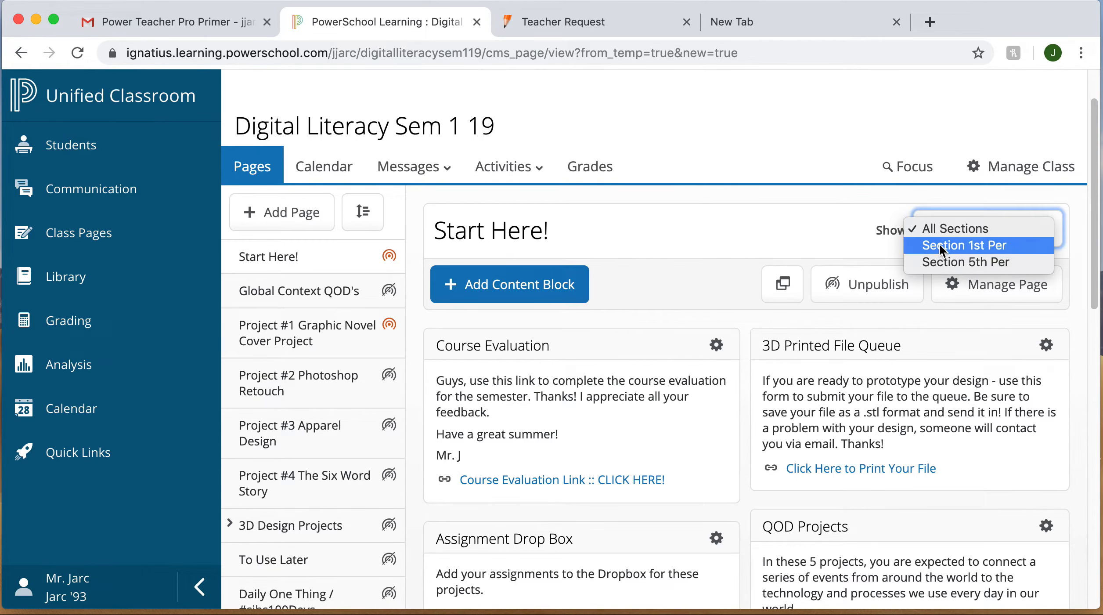
left_click(842, 222)
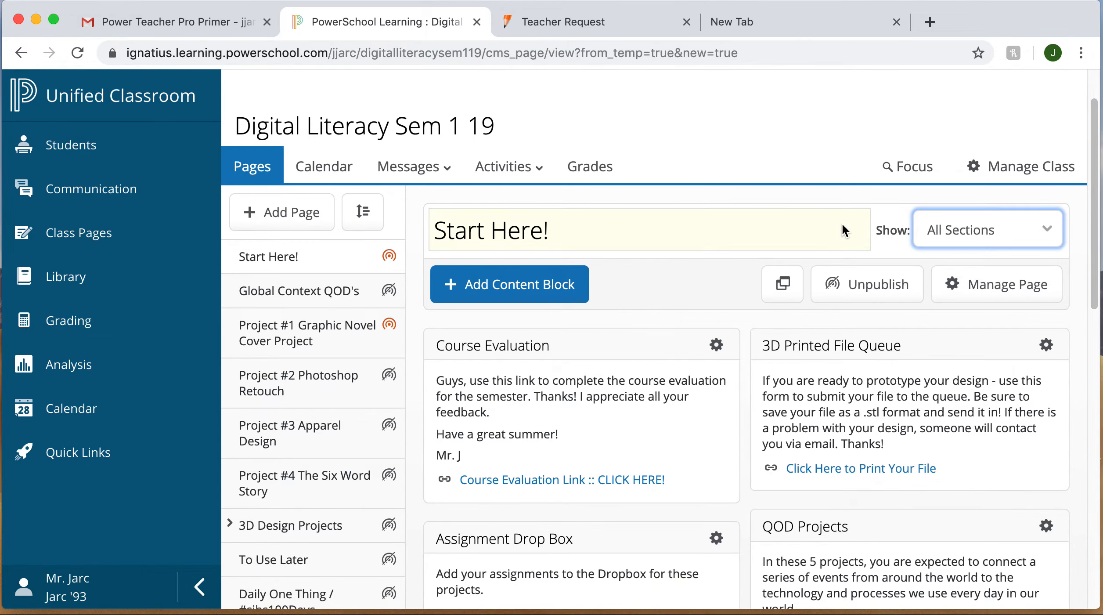
scroll(842, 222, "down", 1)
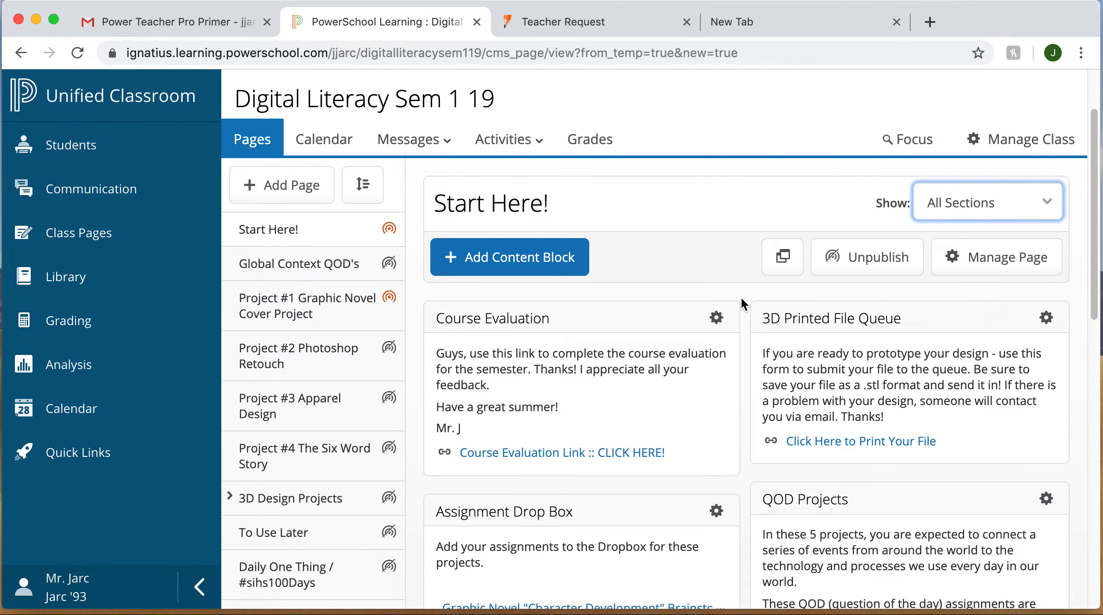
scroll(741, 297, "down", 7)
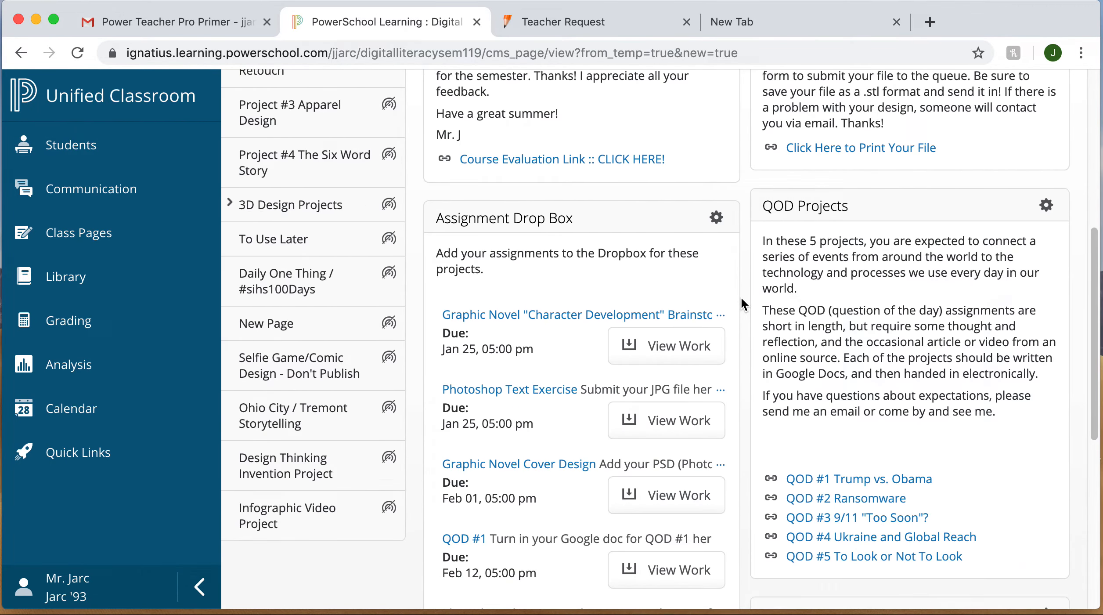
scroll(741, 296, "up", 2)
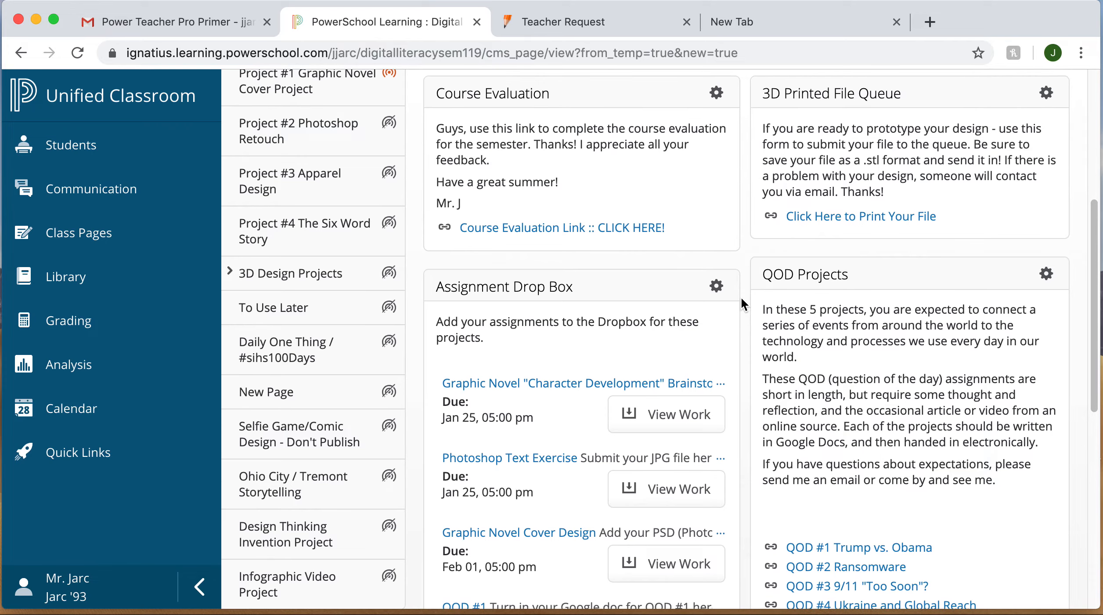
scroll(741, 296, "up", 4)
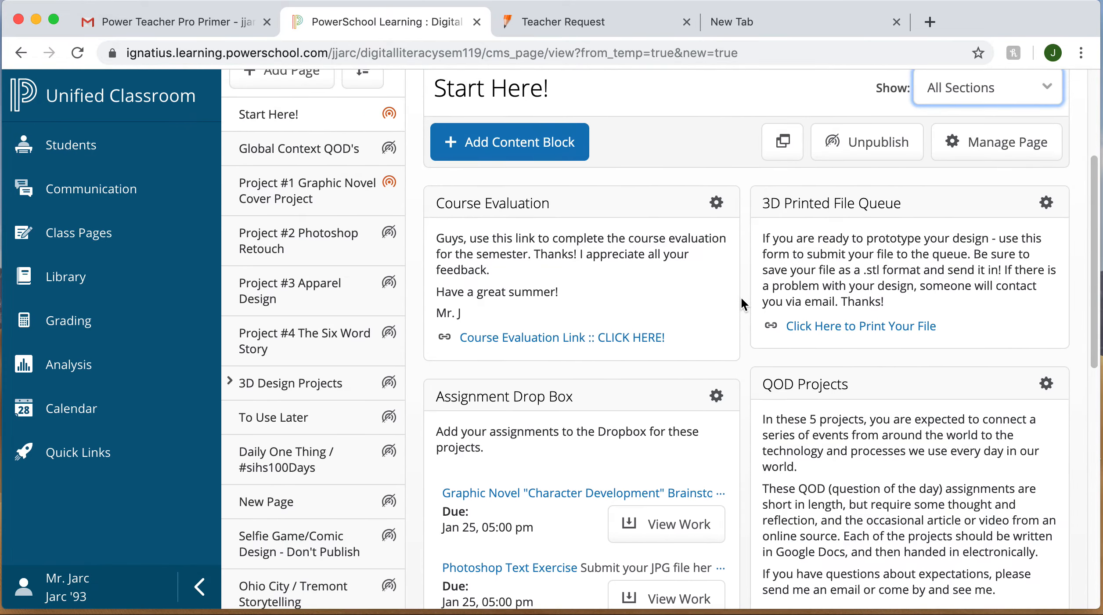
scroll(741, 298, "down", 5)
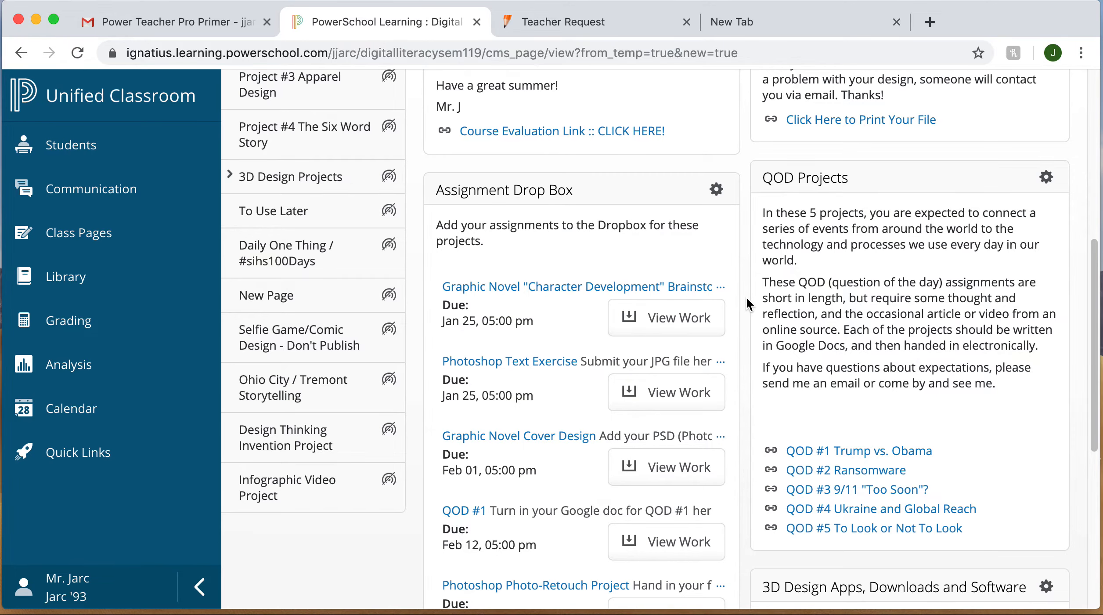
scroll(747, 299, "down", 2)
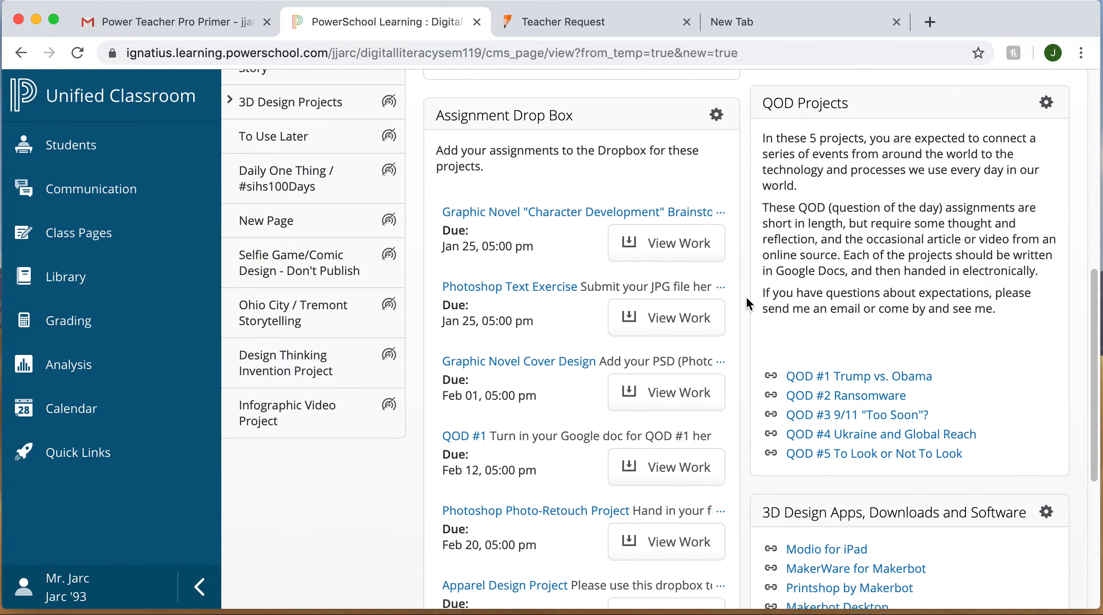
Step: Try an August 16, 2019 due date for the Graphic Novel "Character Development" Brainstorm Document assignment, closing the editor without saving
left_click(562, 225)
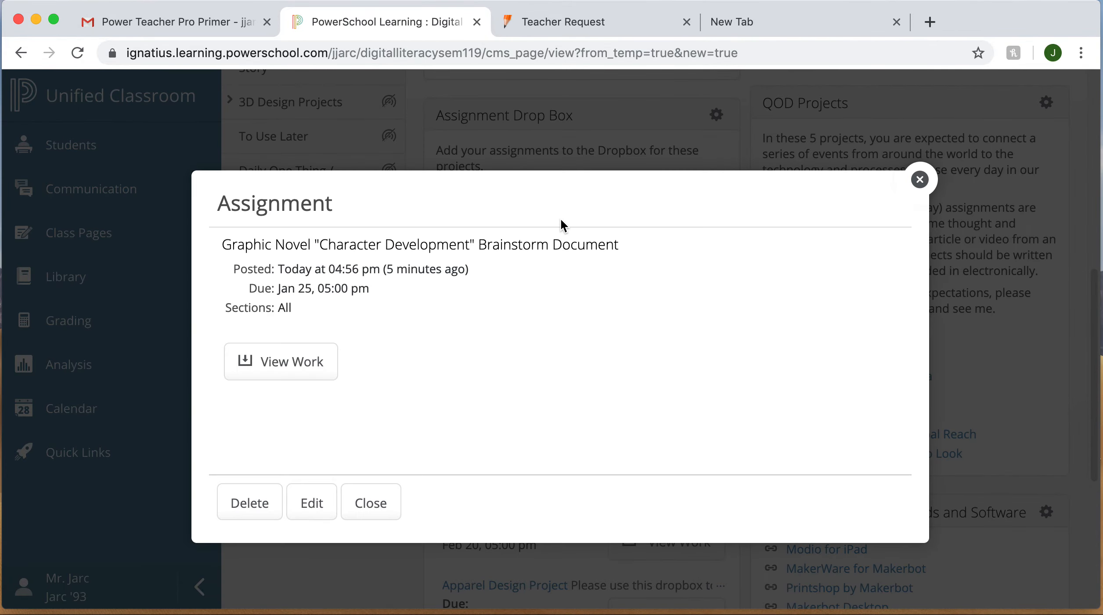
left_click(310, 509)
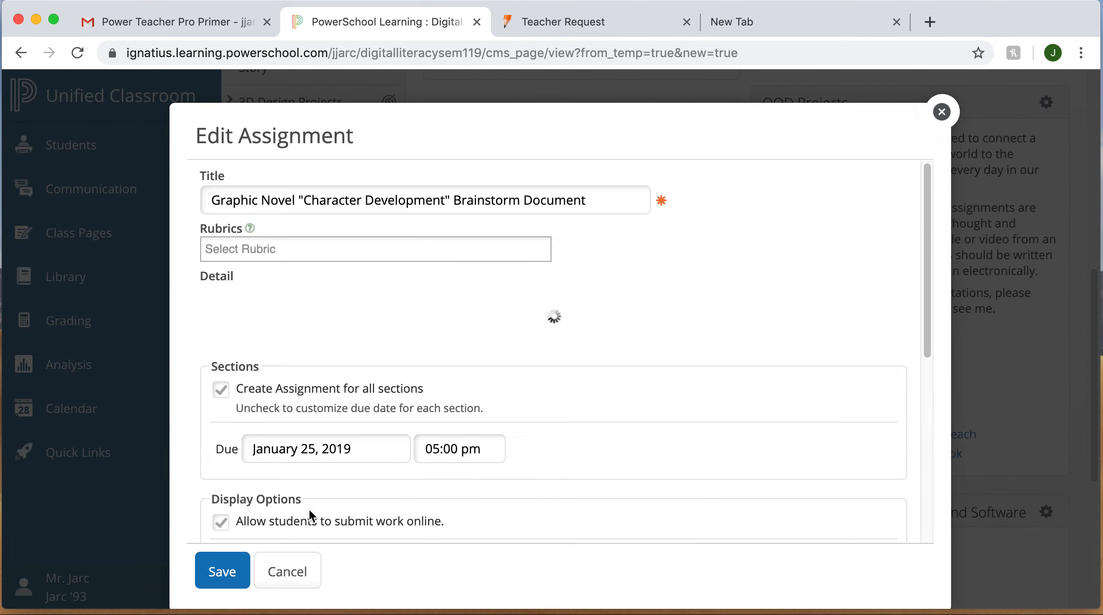
scroll(312, 459, "down", 5)
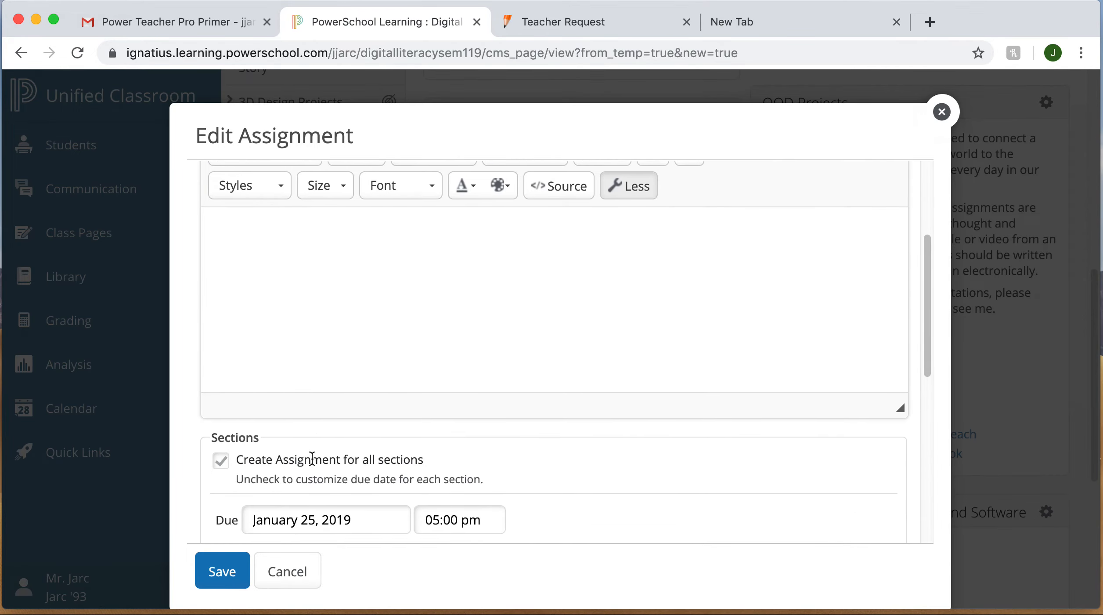
scroll(312, 458, "down", 2)
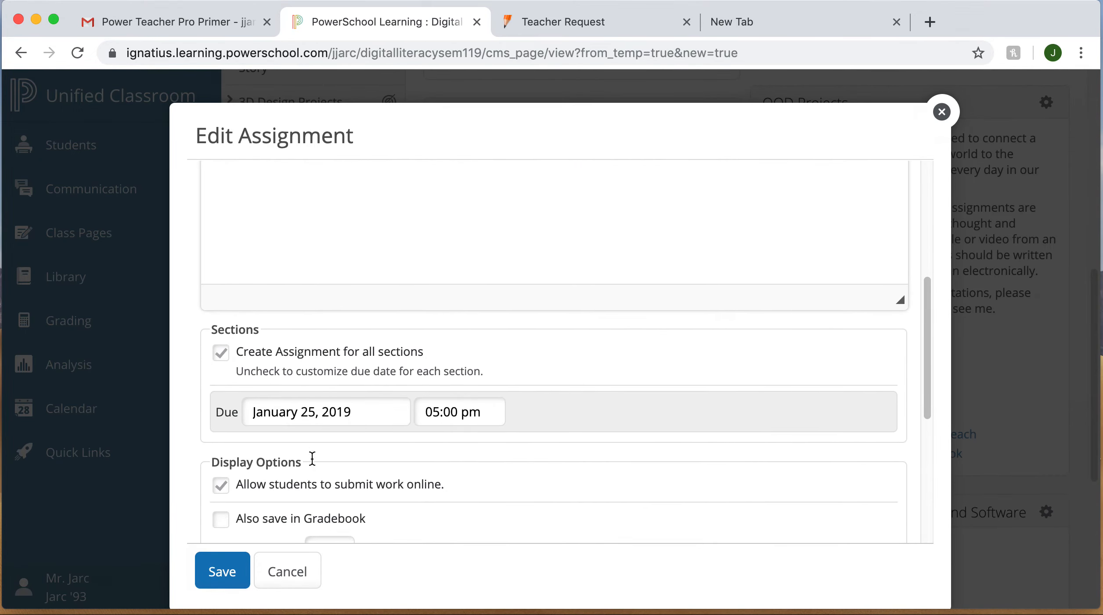
left_click(318, 397)
left_click(330, 462)
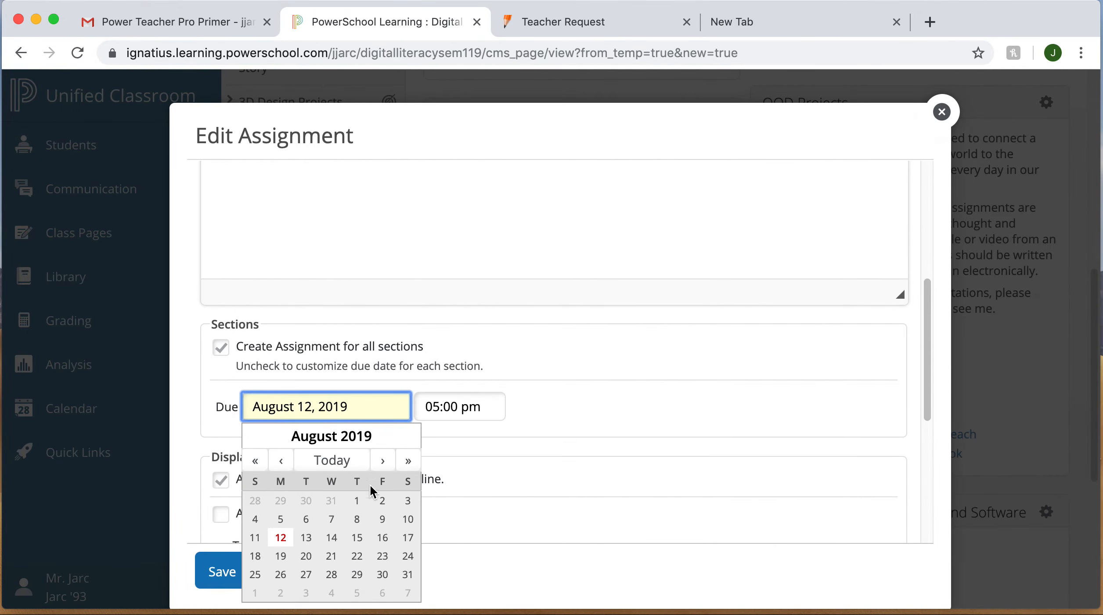
left_click(382, 537)
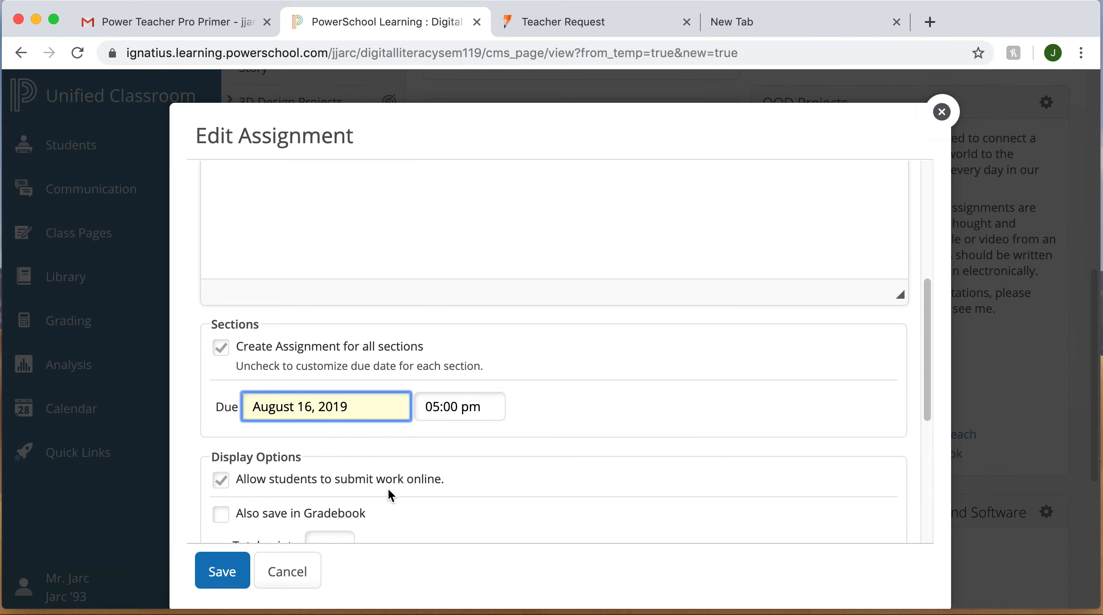
scroll(300, 536, "down", 2)
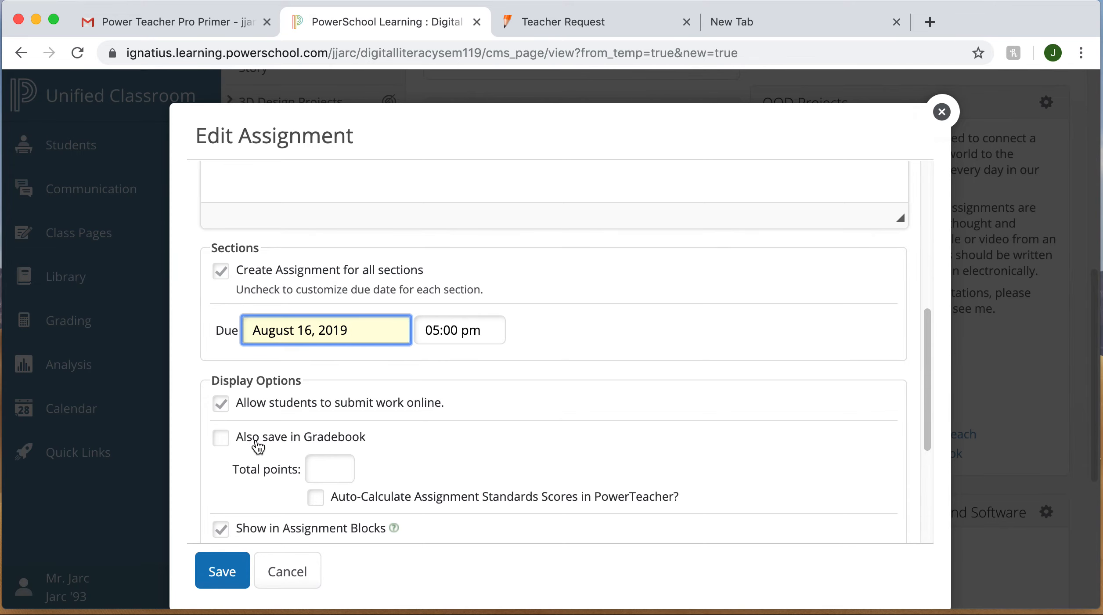
scroll(262, 445, "down", 1)
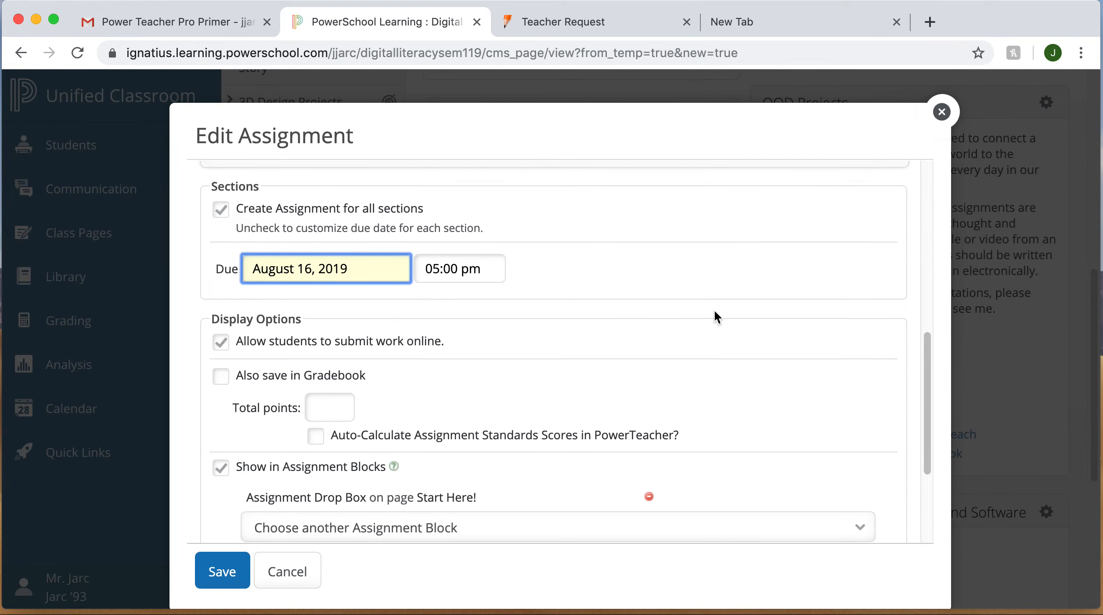
left_click(942, 111)
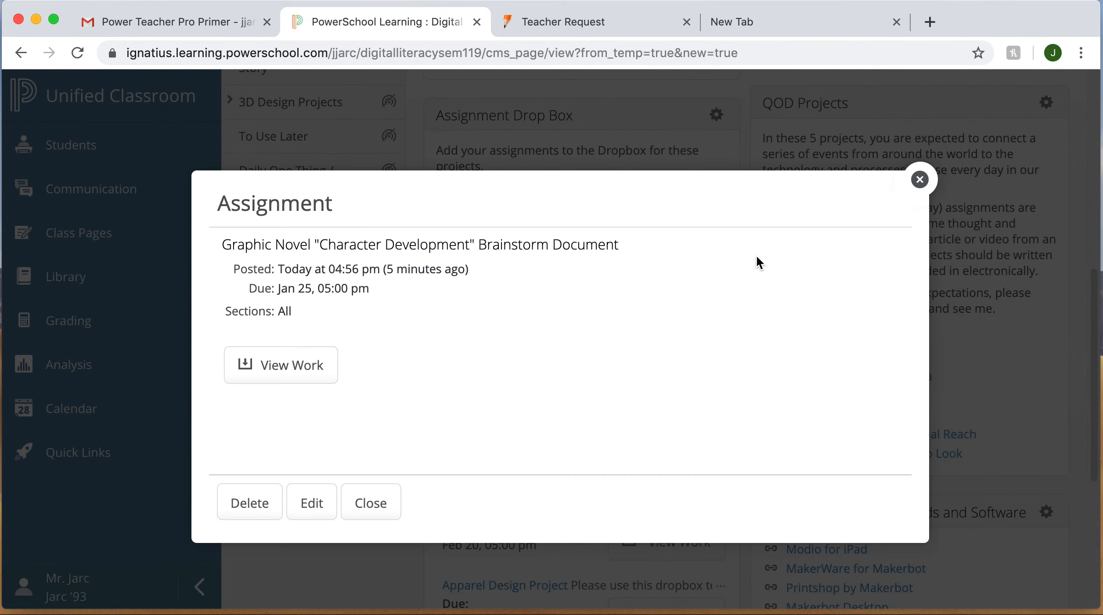
left_click(371, 503)
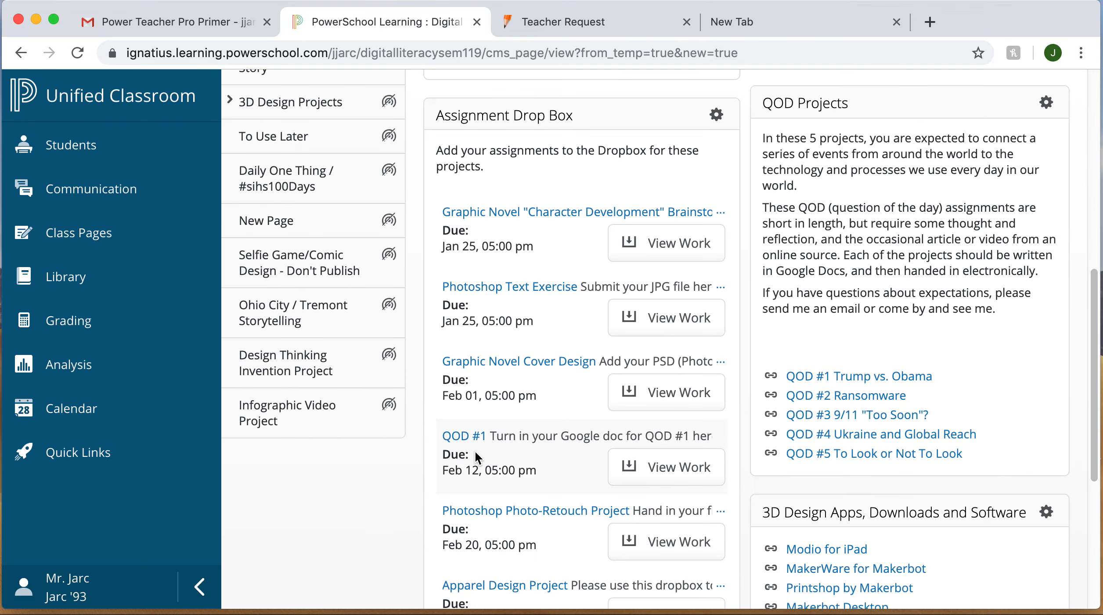
scroll(415, 464, "up", 5)
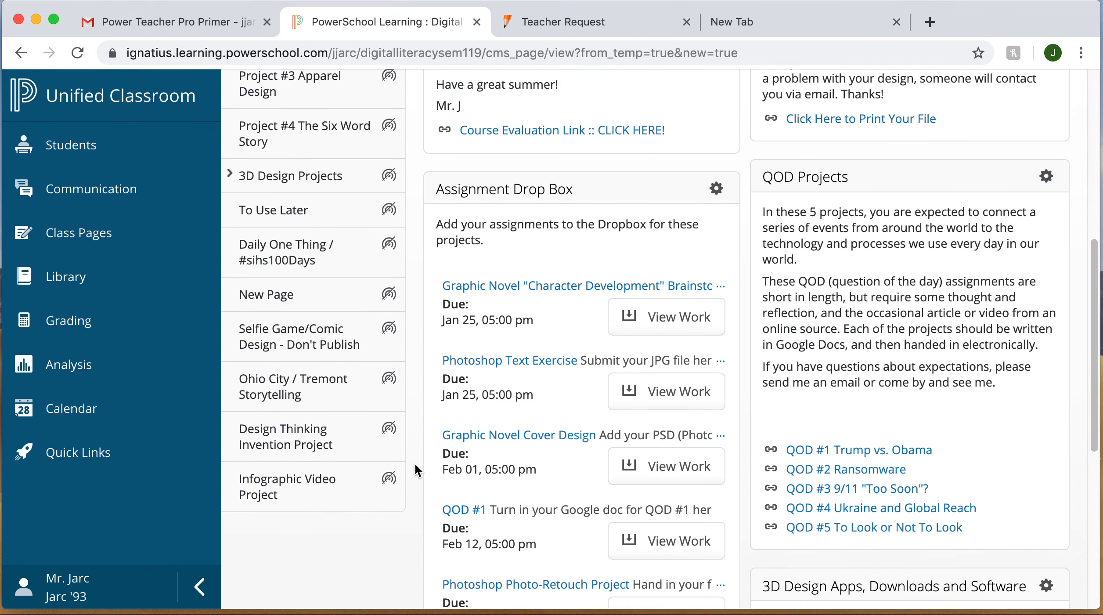
scroll(414, 463, "up", 10)
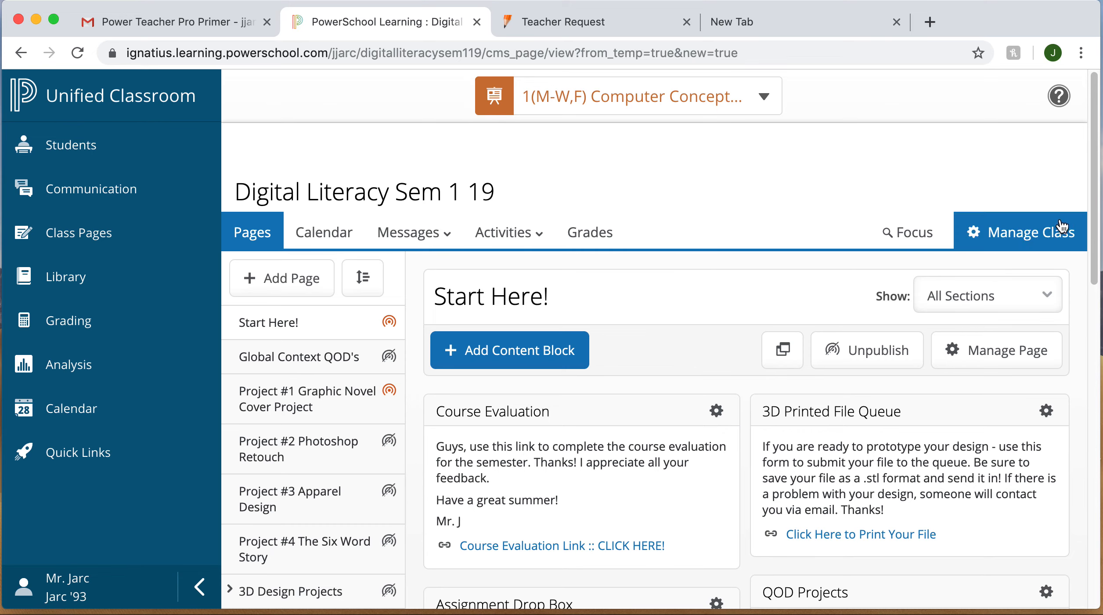
left_click(1038, 230)
scroll(1017, 268, "down", 1)
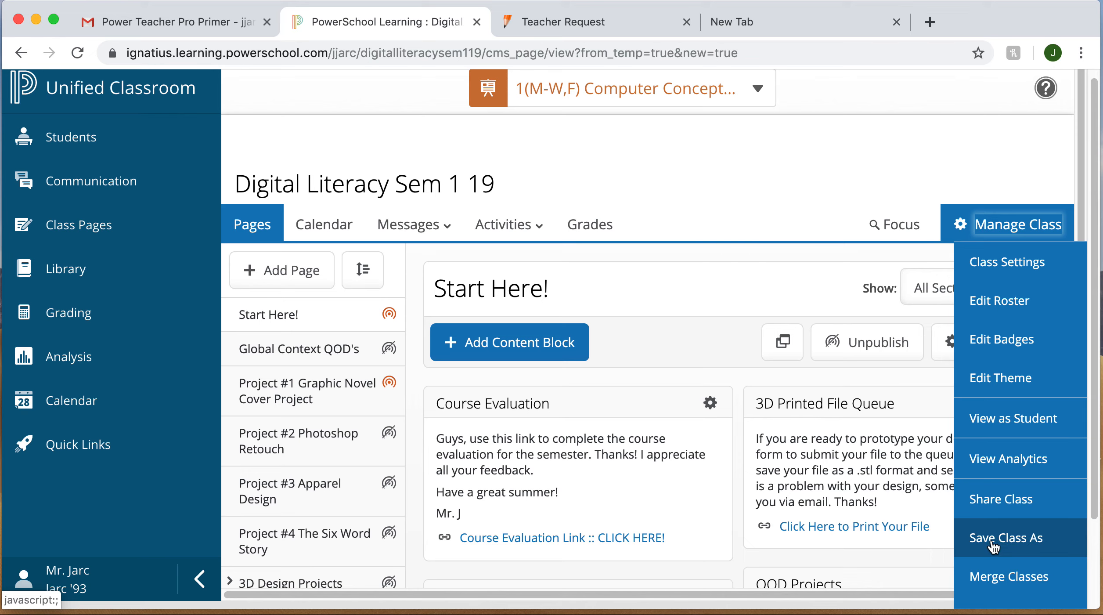
left_click(664, 199)
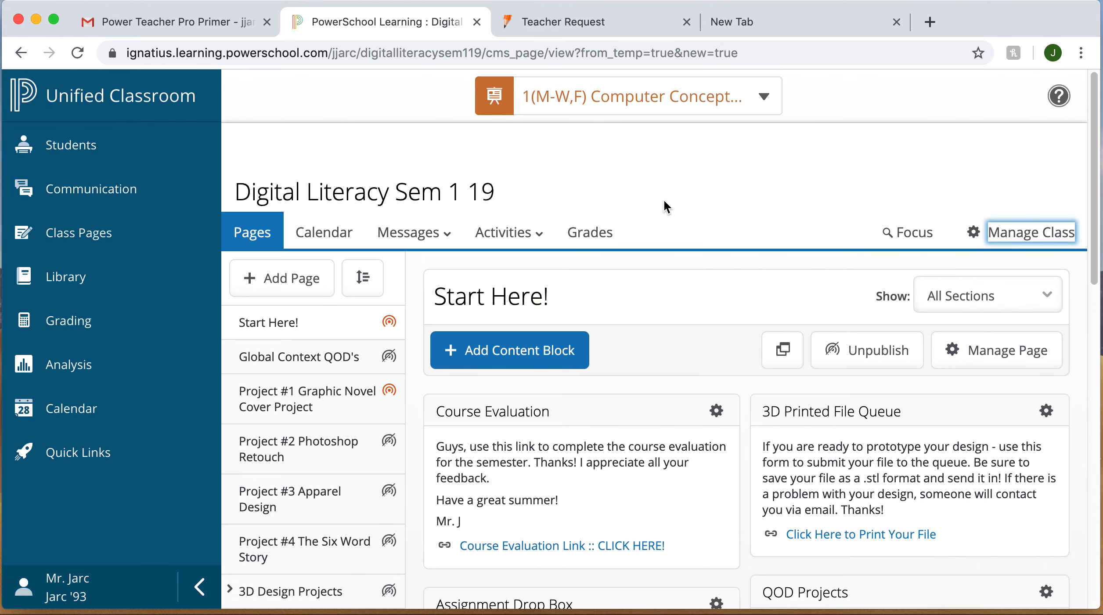